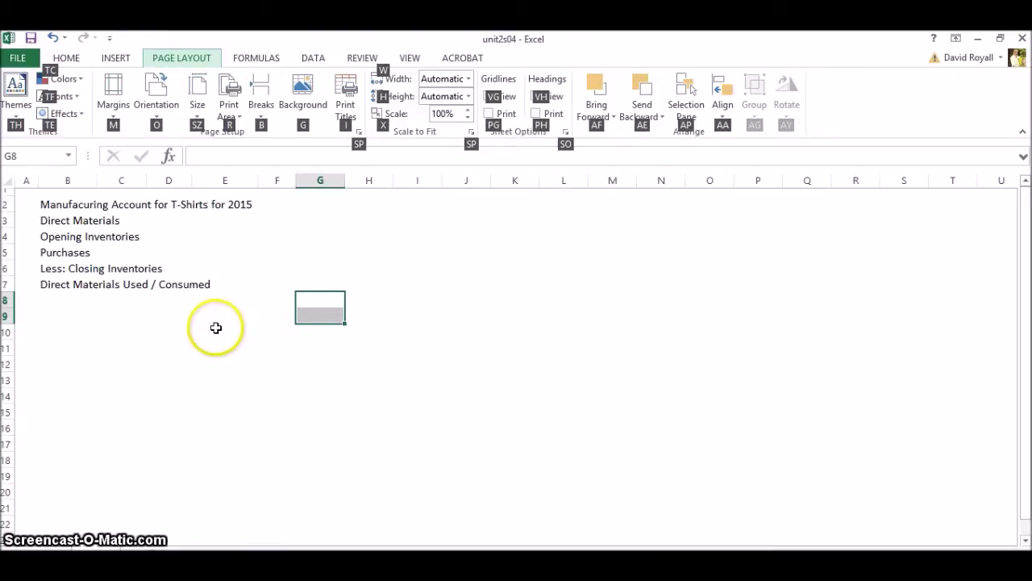
{"action": "left_click_drag", "start_coordinate": [70, 204], "coordinate": [83, 289]}
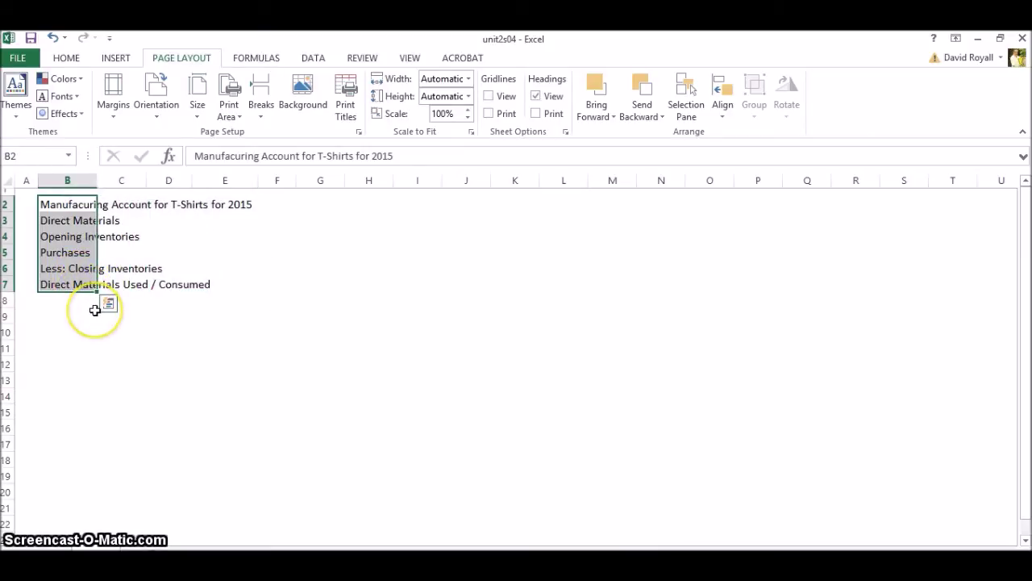
{"action": "left_click", "coordinate": [79, 205]}
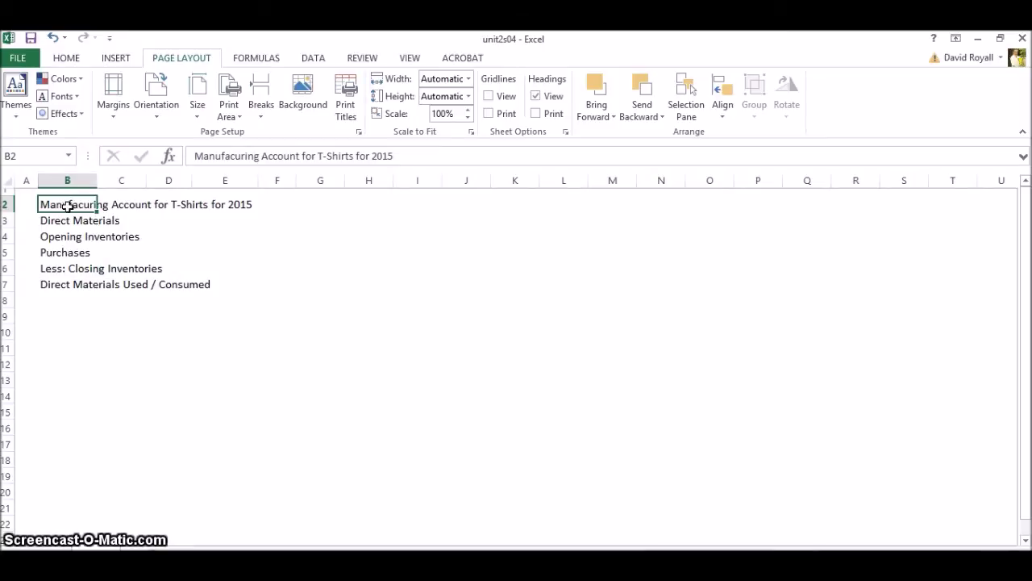
{"action": "triple_click", "coordinate": [234, 156]}
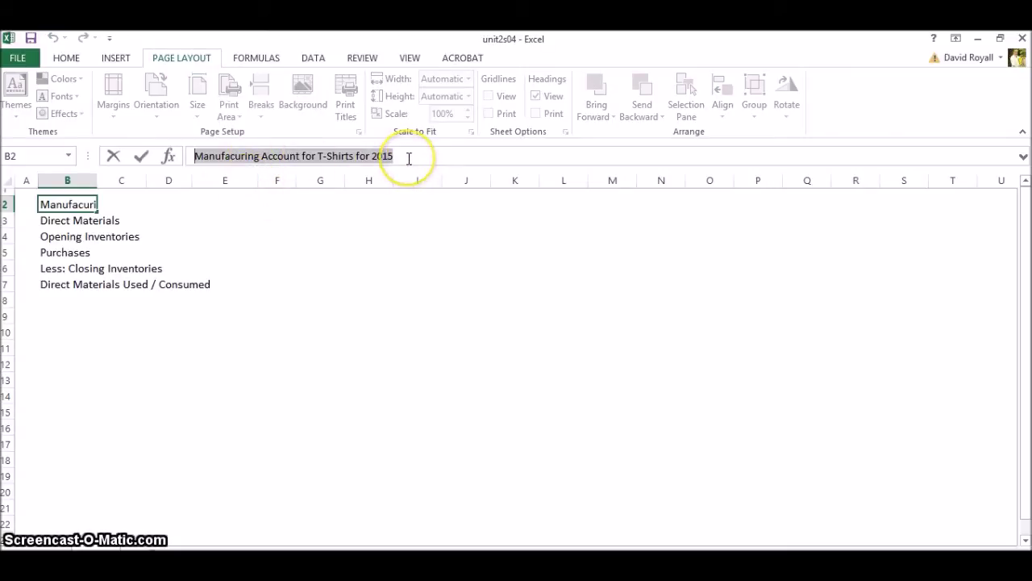
{"action": "left_click", "coordinate": [334, 349]}
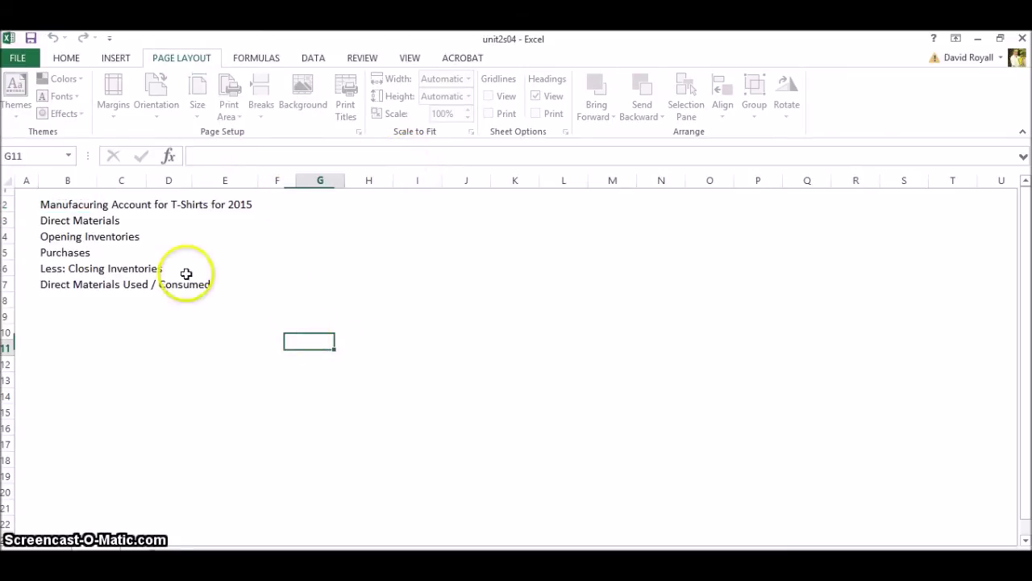
{"action": "left_click", "coordinate": [120, 204]}
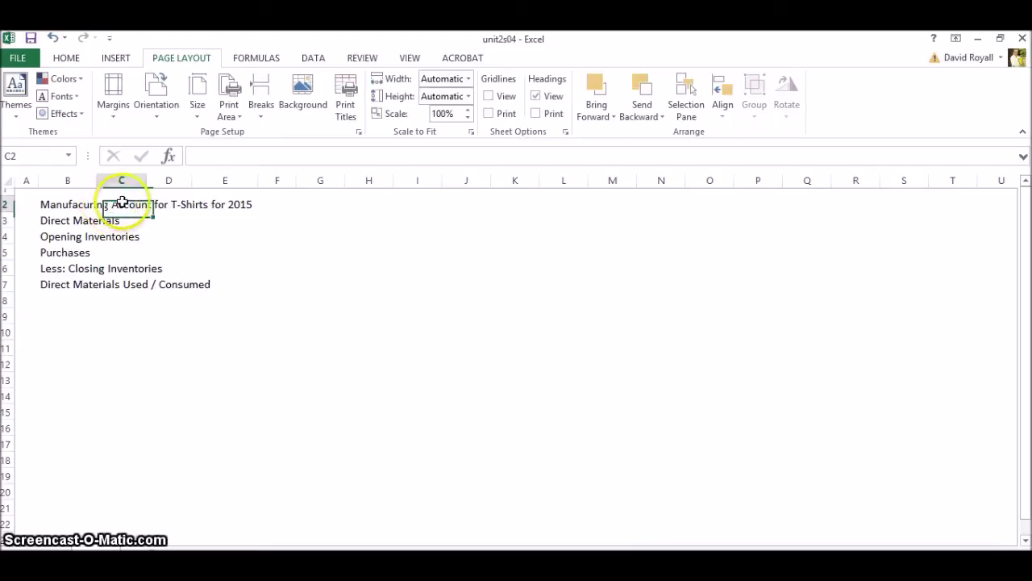
{"action": "left_click", "coordinate": [63, 207]}
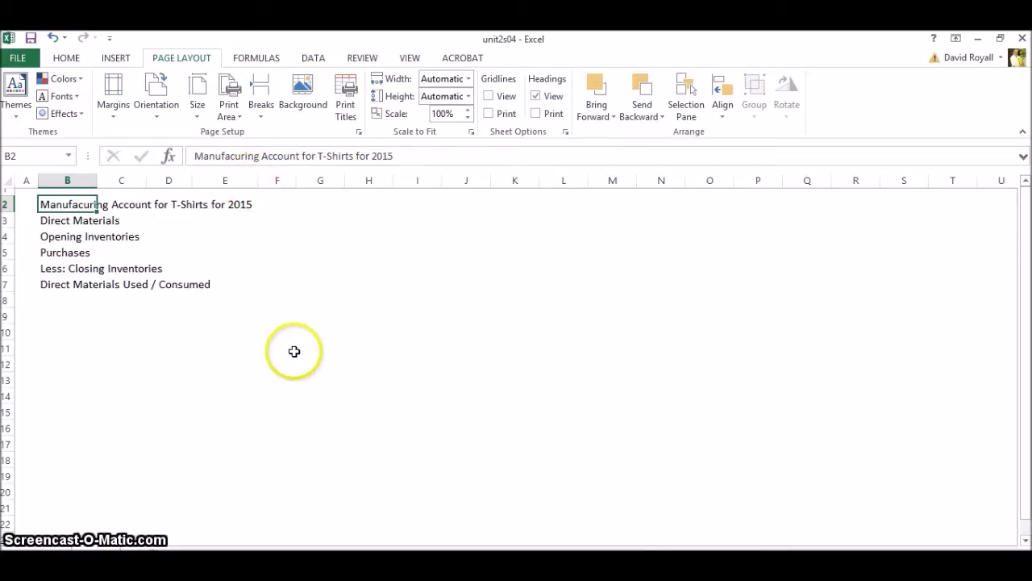
{"action": "left_click", "coordinate": [345, 418]}
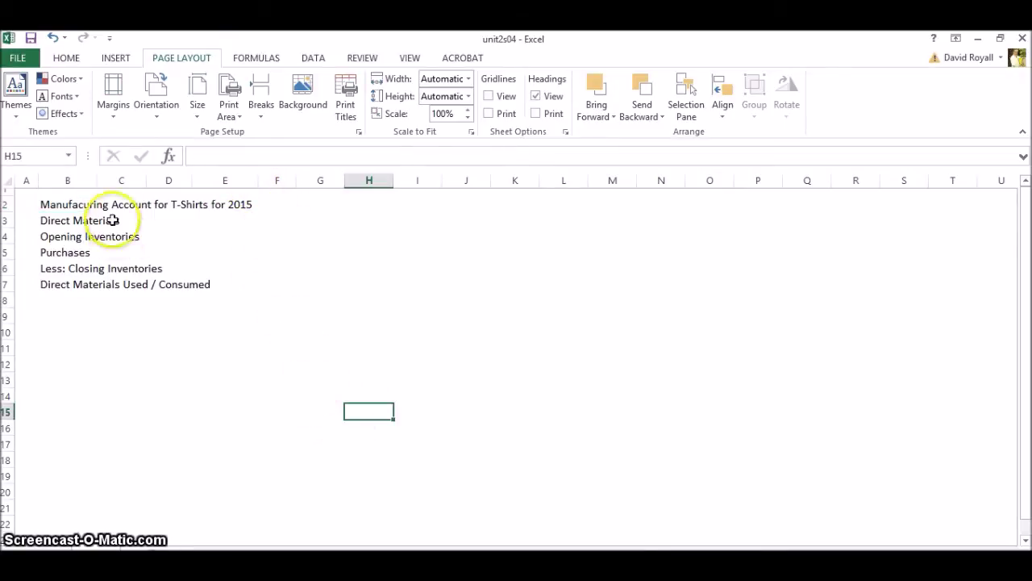
Spell-check the sheet from the title cell down, changing "Manufacuring" to "Manufacturing" and "Lesss" to "Less", without rechecking from the beginning
{"action": "left_click", "coordinate": [86, 202]}
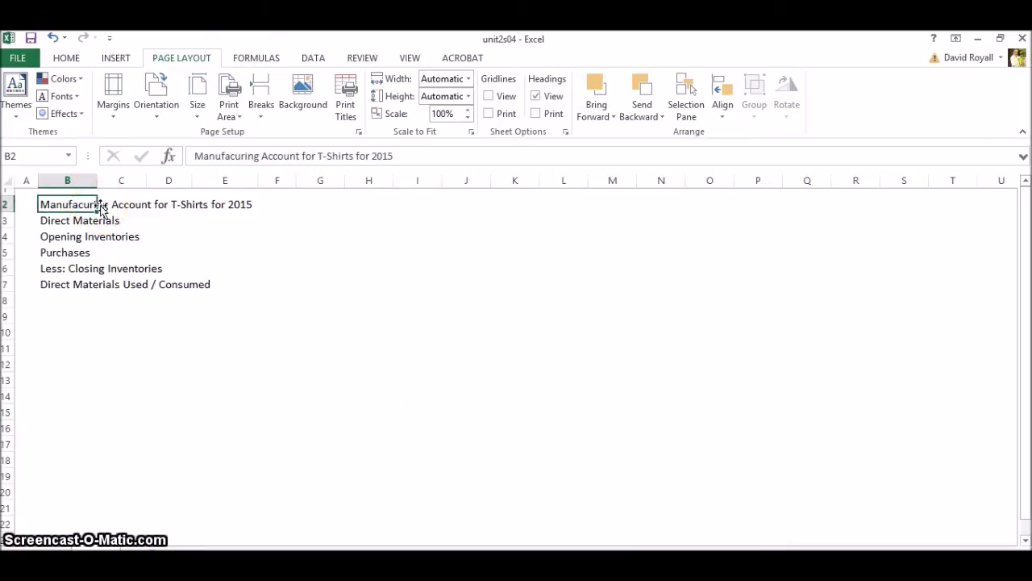
{"action": "key", "text": "F7"}
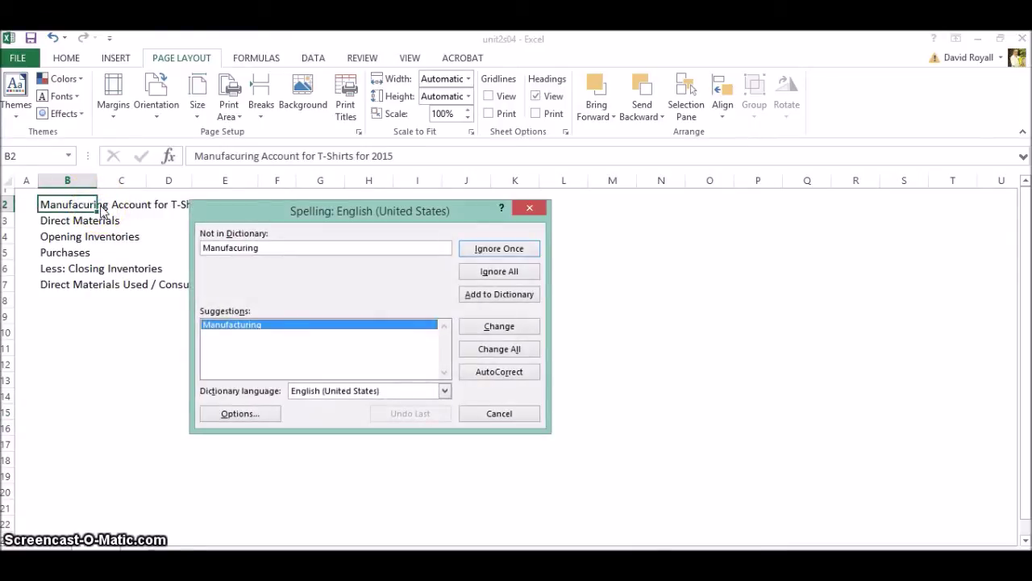
{"action": "left_click", "coordinate": [206, 340]}
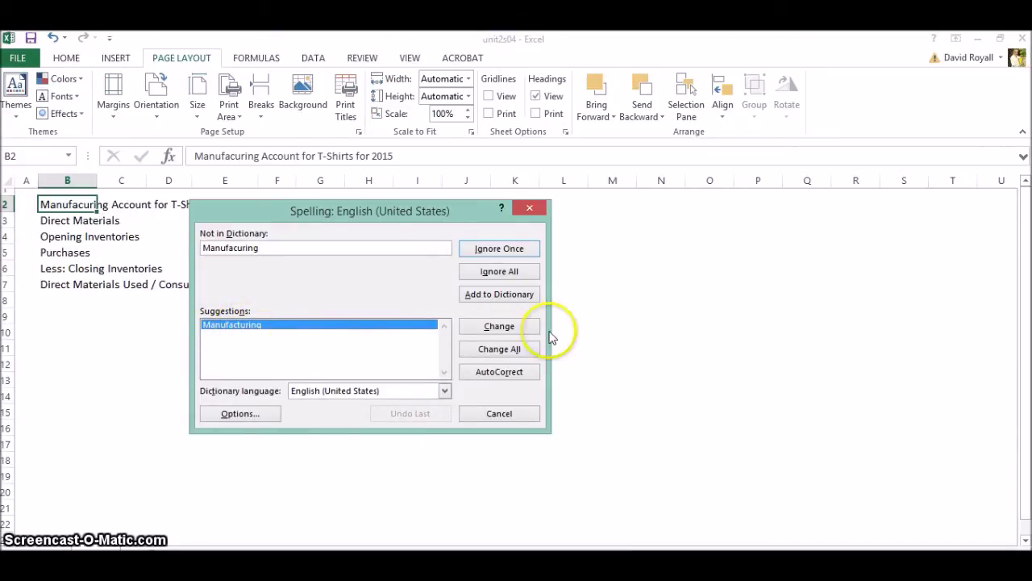
{"action": "left_click", "coordinate": [499, 327]}
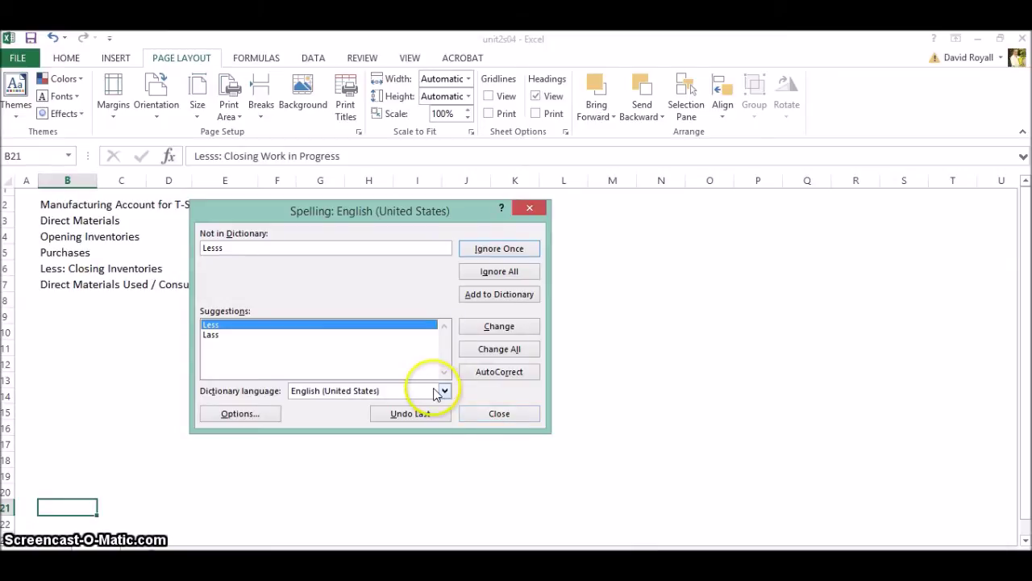
{"action": "left_click", "coordinate": [510, 328]}
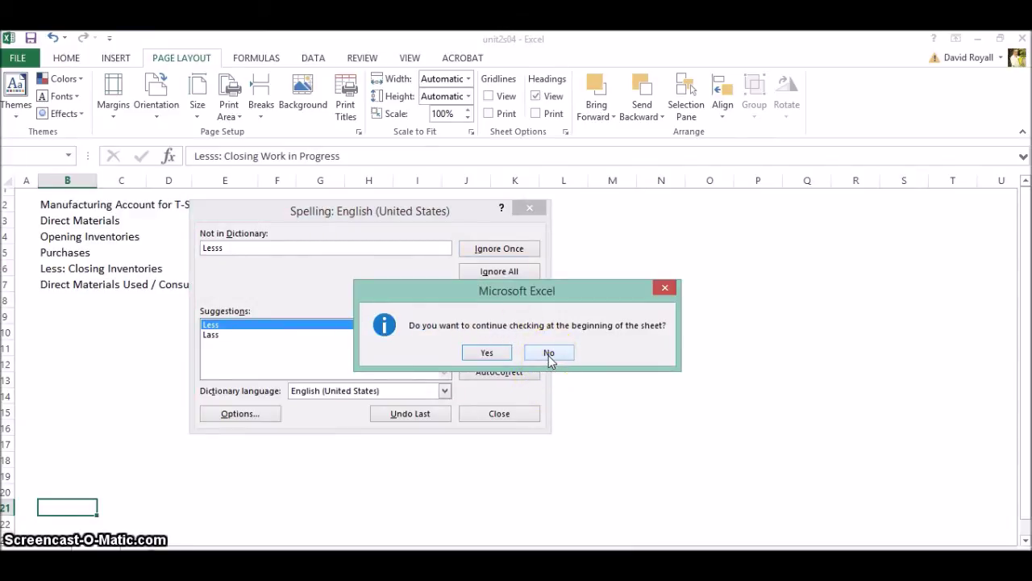
{"action": "left_click", "coordinate": [549, 354]}
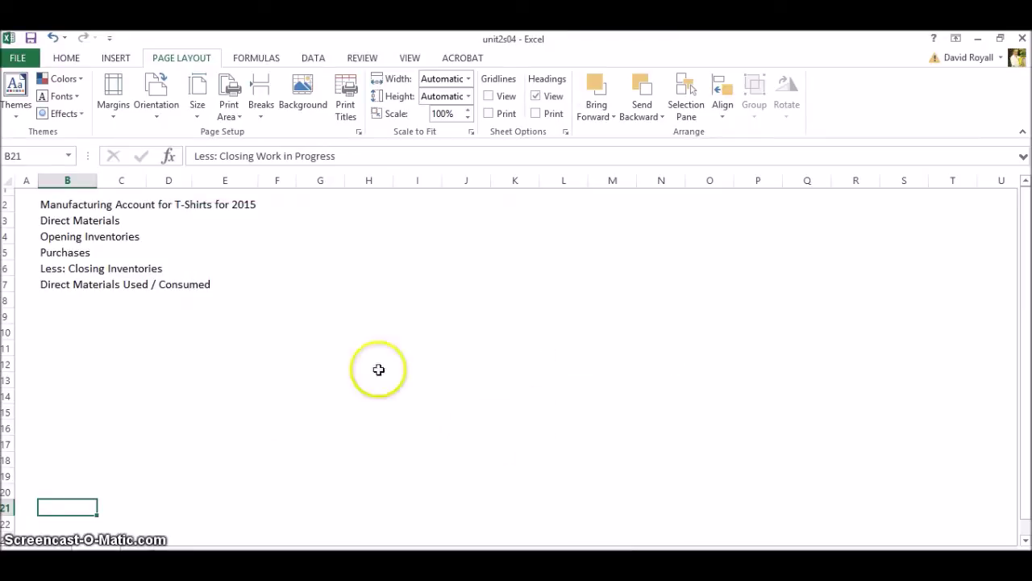
{"action": "left_click", "coordinate": [279, 305]}
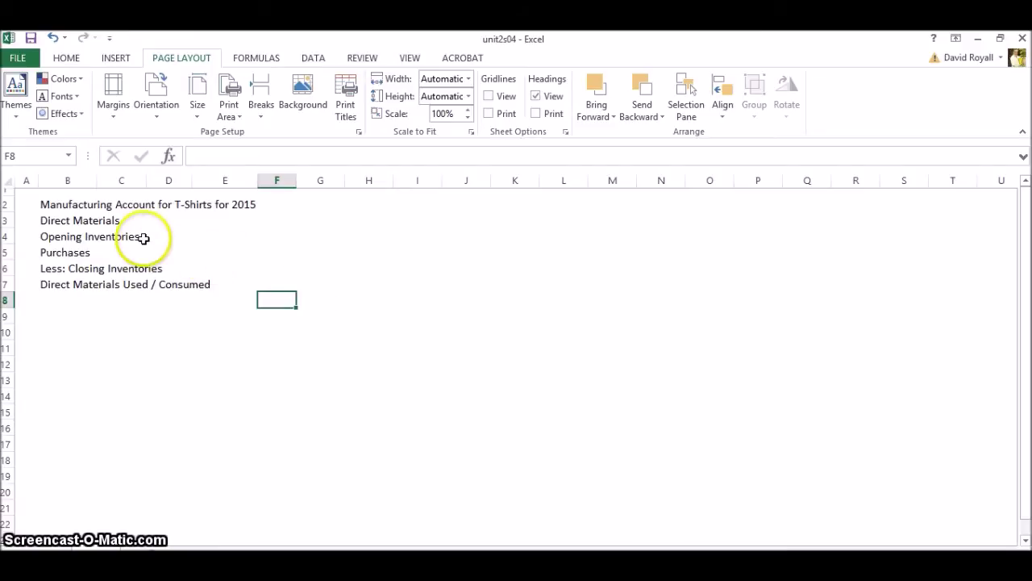
Widen column B so that the Direct Materials Used / Consumed label fits inside it
{"action": "left_click", "coordinate": [70, 179]}
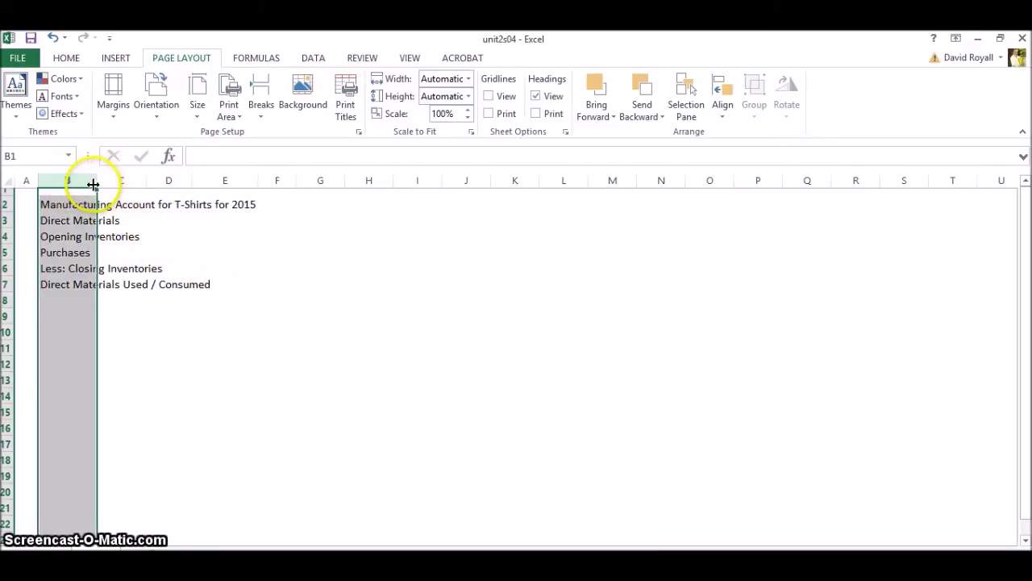
{"action": "left_click_drag", "start_coordinate": [94, 185], "coordinate": [222, 184]}
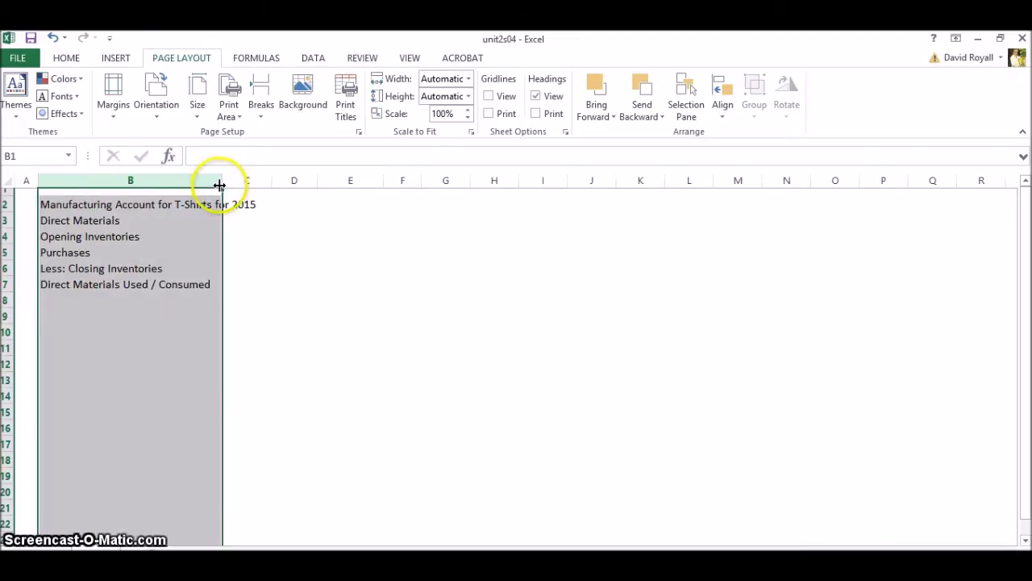
{"action": "left_click", "coordinate": [338, 253]}
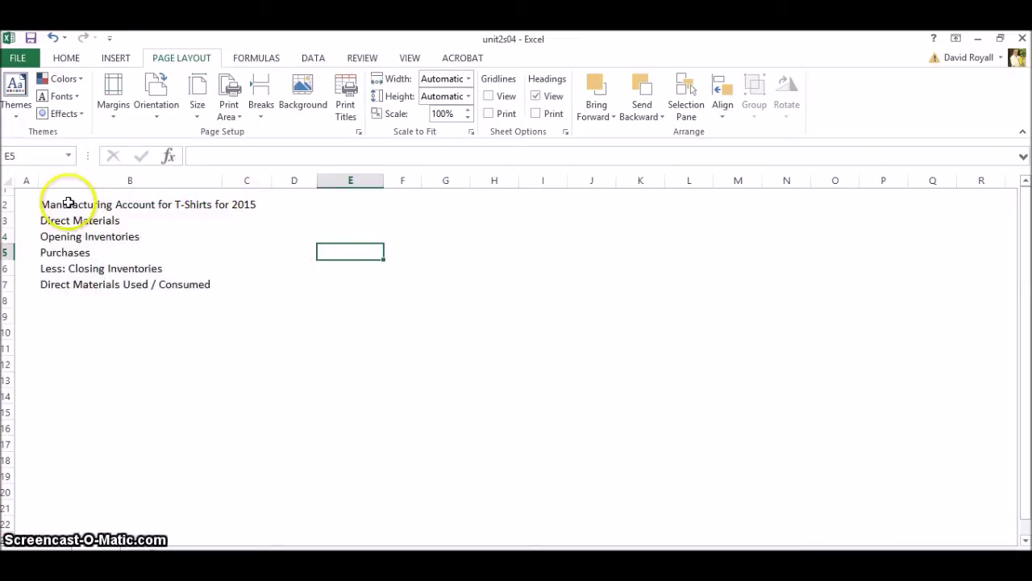
Merge and center the Manufacturing Account title across B2:E2 and increase its font size to 14
{"action": "left_click_drag", "start_coordinate": [70, 206], "coordinate": [337, 202]}
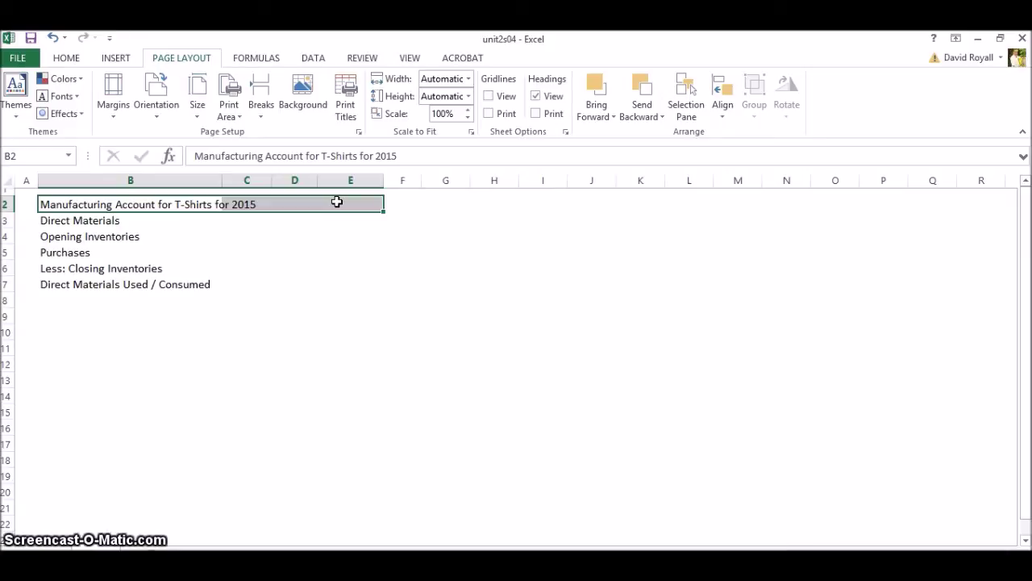
{"action": "left_click", "coordinate": [66, 58]}
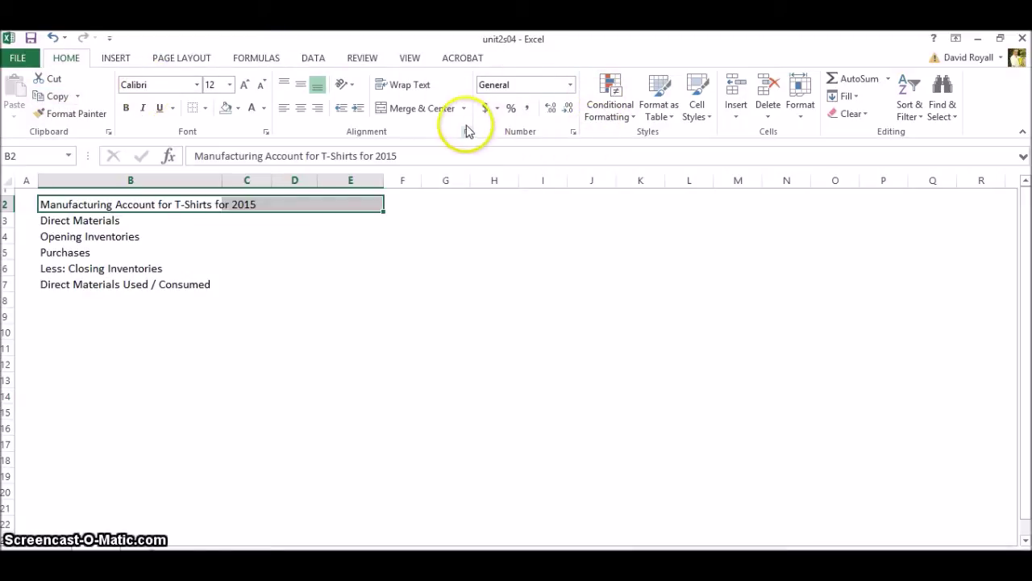
{"action": "left_click", "coordinate": [423, 108]}
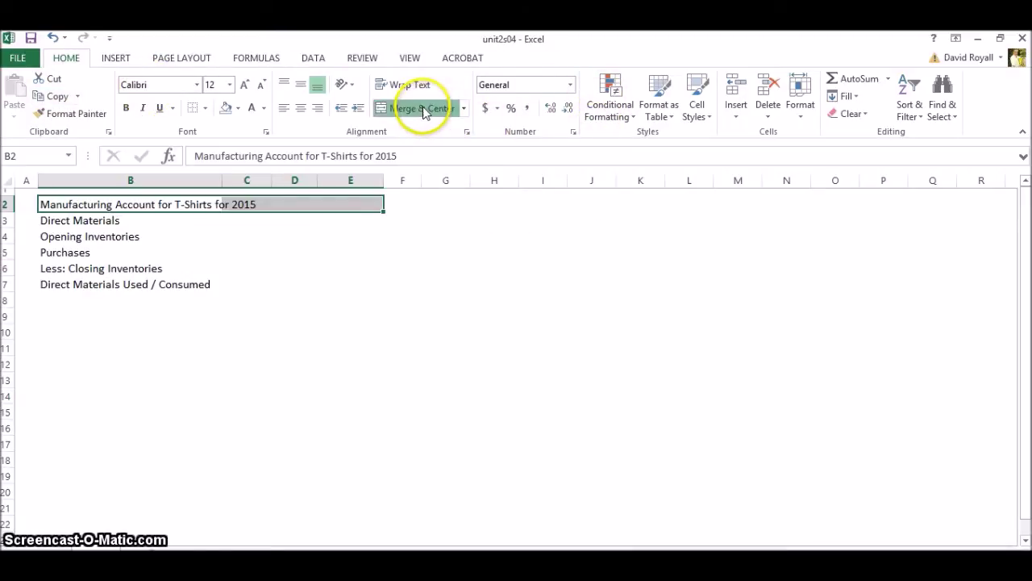
{"action": "left_click", "coordinate": [242, 84]}
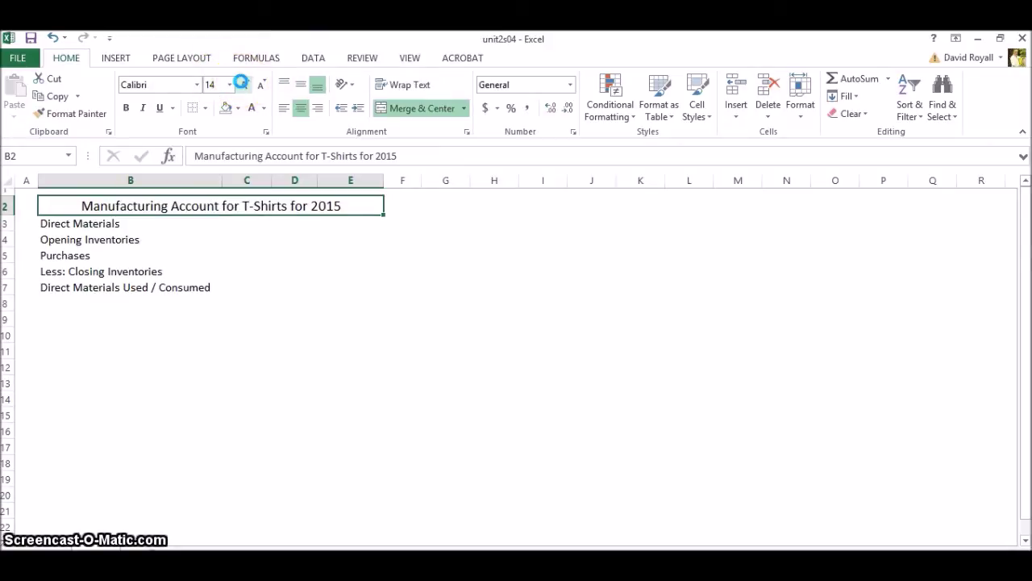
Give the merged title cell a thick box border and a yellow fill
{"action": "left_click", "coordinate": [205, 108]}
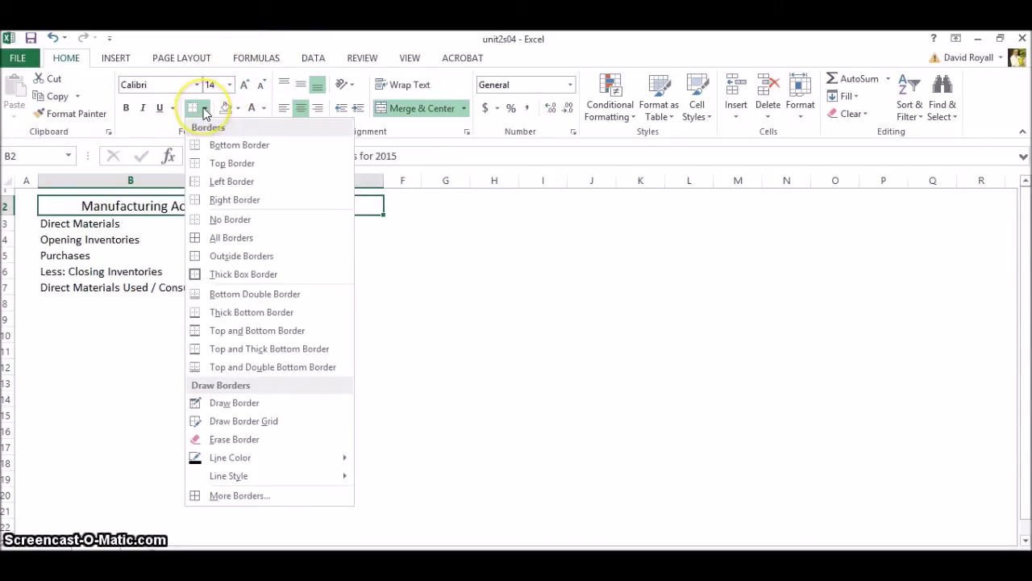
{"action": "left_click", "coordinate": [239, 275]}
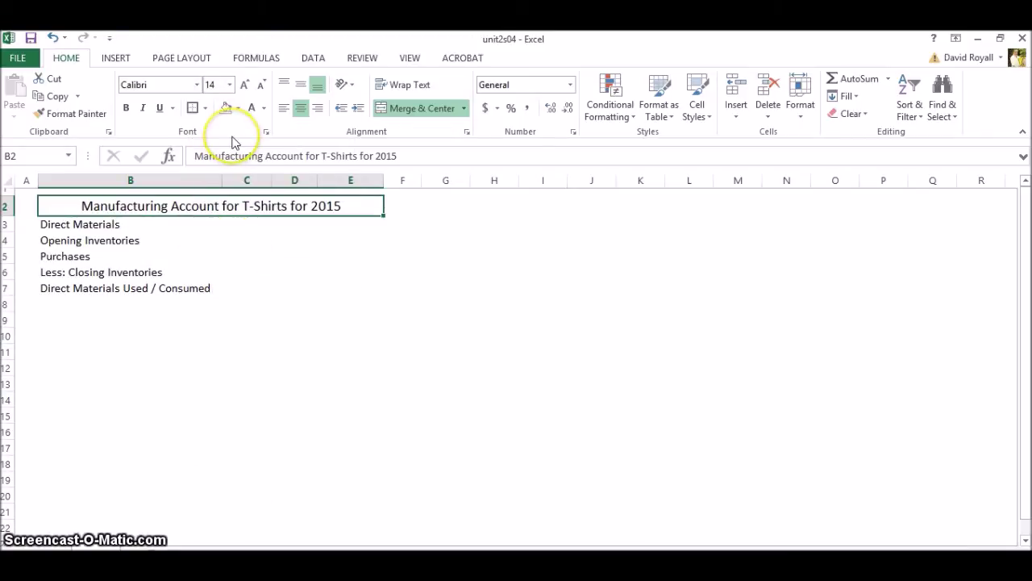
{"action": "left_click", "coordinate": [237, 107]}
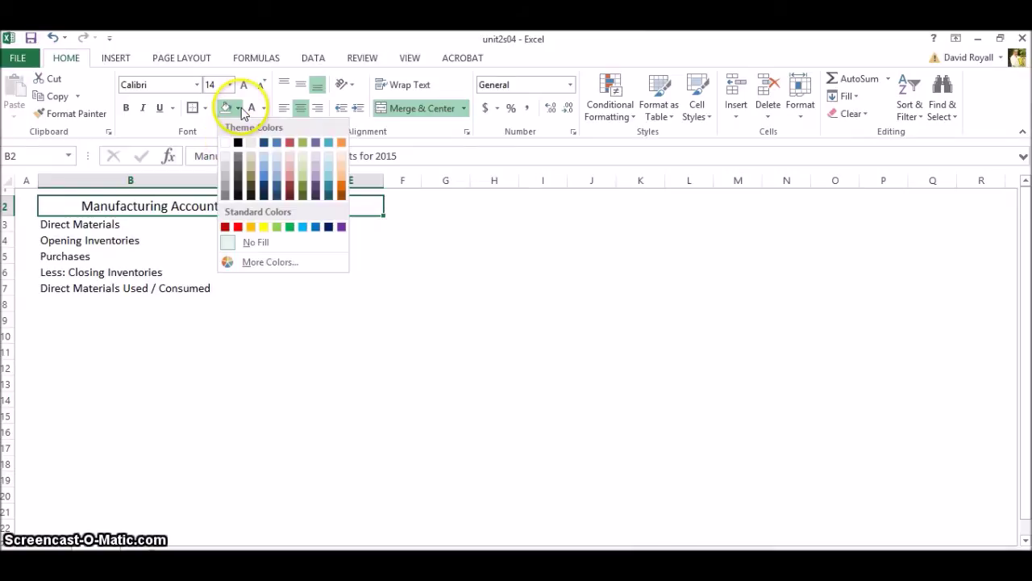
{"action": "left_click", "coordinate": [263, 228]}
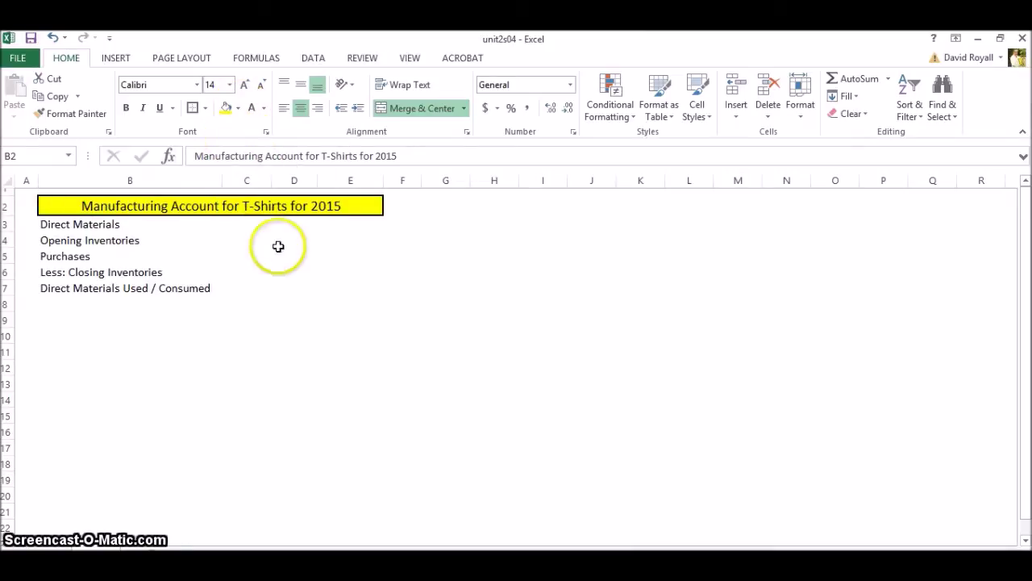
{"action": "left_click", "coordinate": [395, 335]}
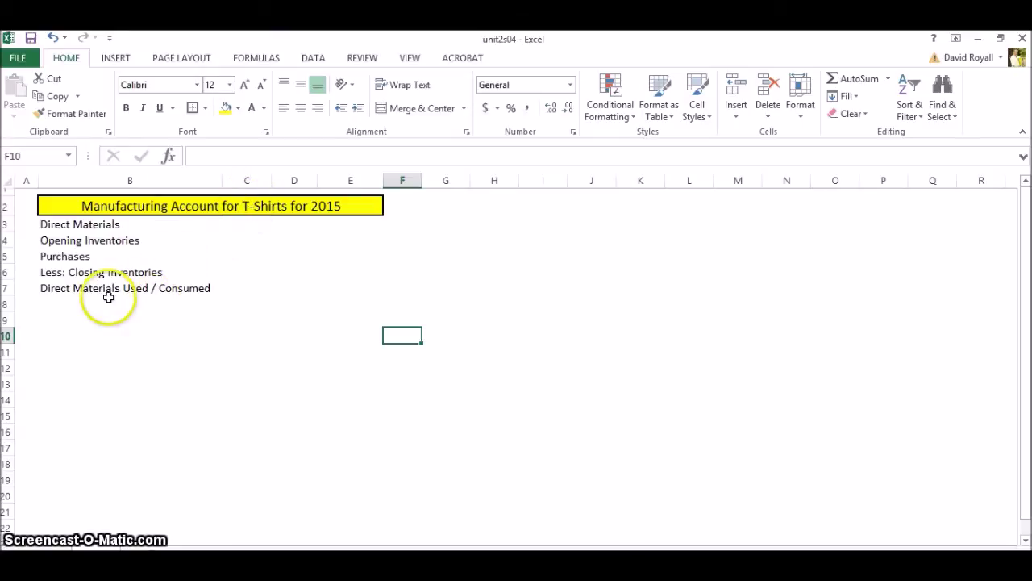
Widen column B slightly more and make column C about twice as wide for the amounts
{"action": "left_click", "coordinate": [80, 288]}
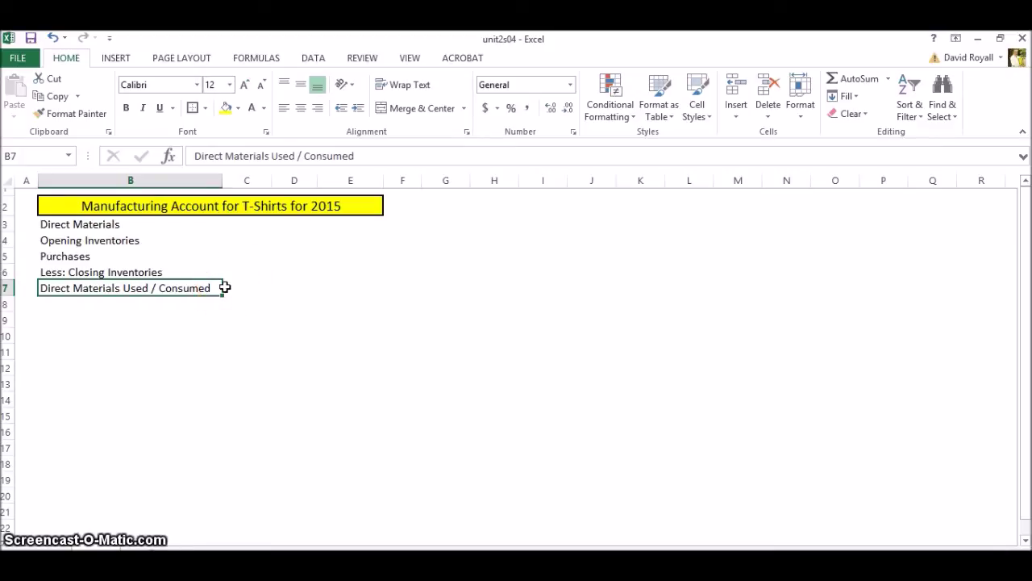
{"action": "left_click", "coordinate": [249, 206]}
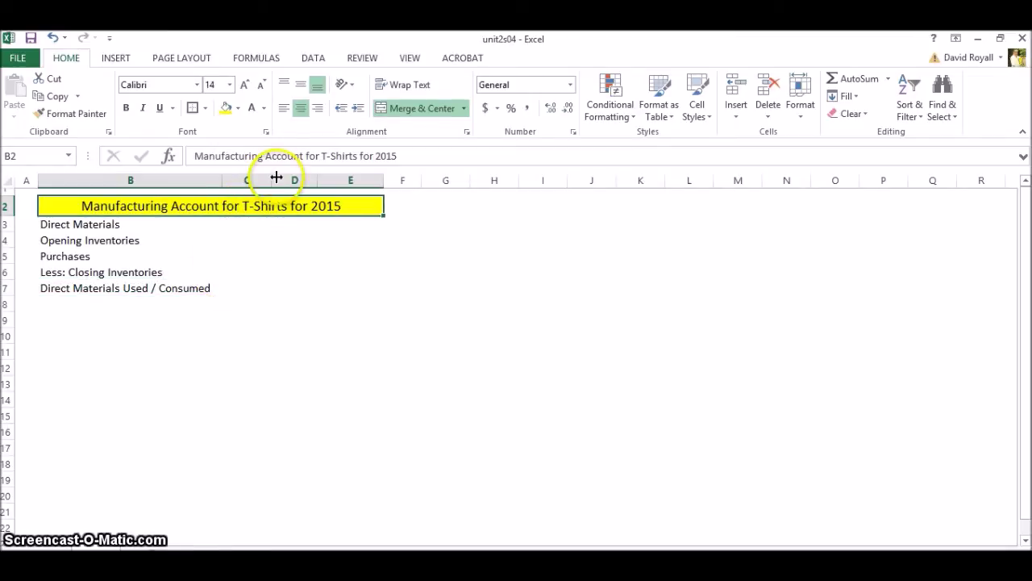
{"action": "left_click_drag", "start_coordinate": [218, 184], "coordinate": [340, 181]}
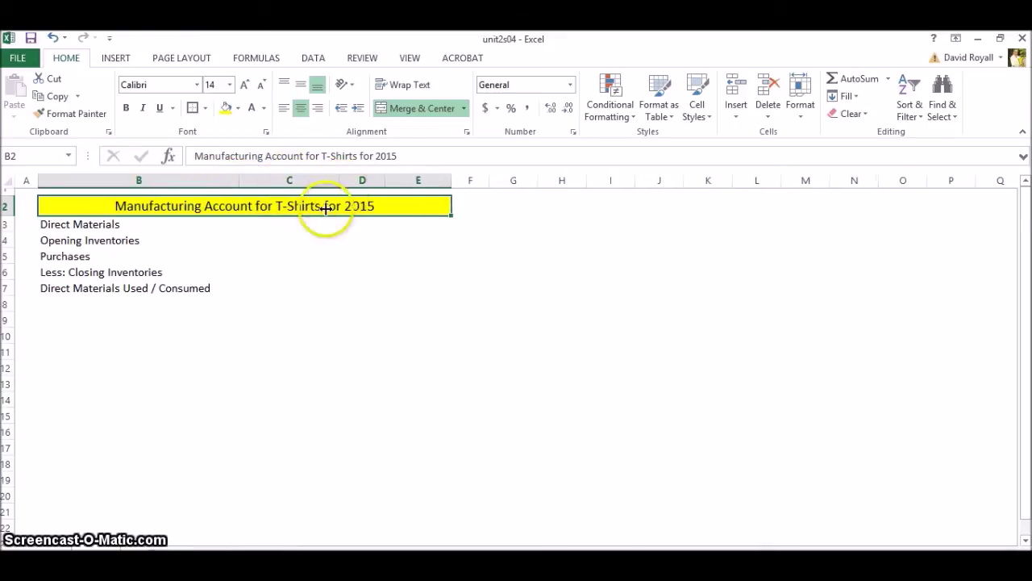
Underline the Direct Materials heading in B3
{"action": "left_click", "coordinate": [290, 227]}
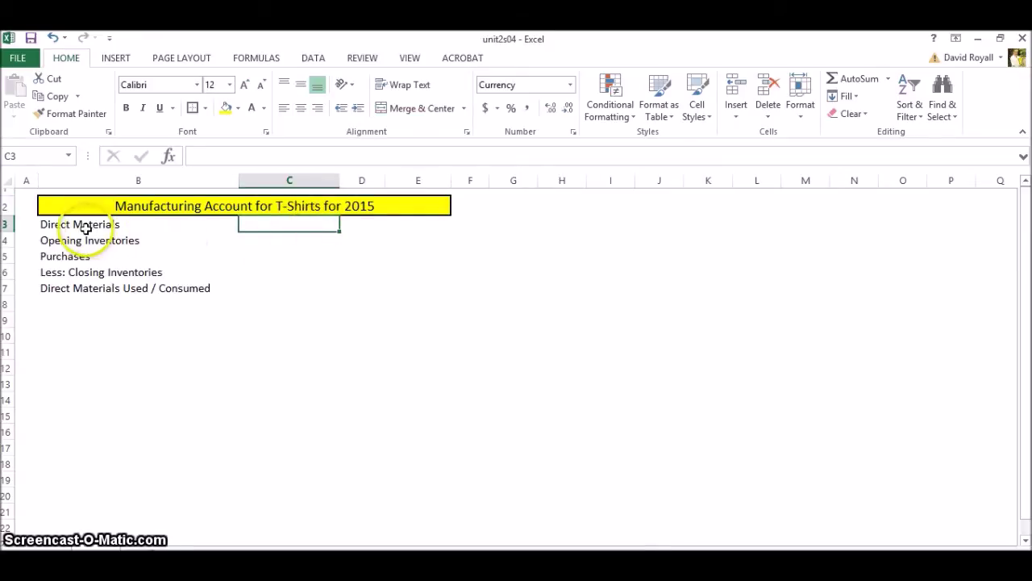
{"action": "left_click", "coordinate": [125, 230]}
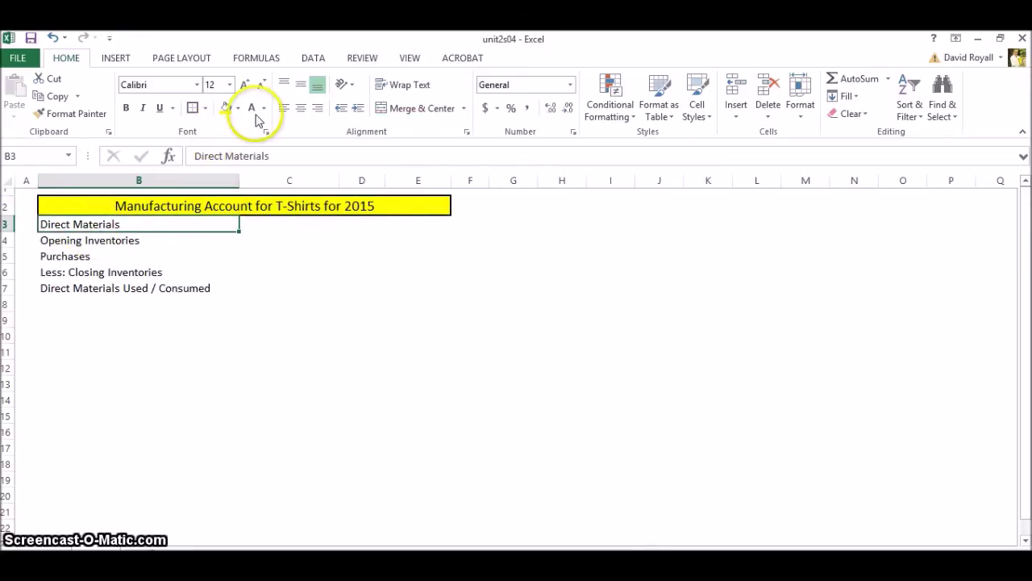
{"action": "left_click", "coordinate": [159, 108]}
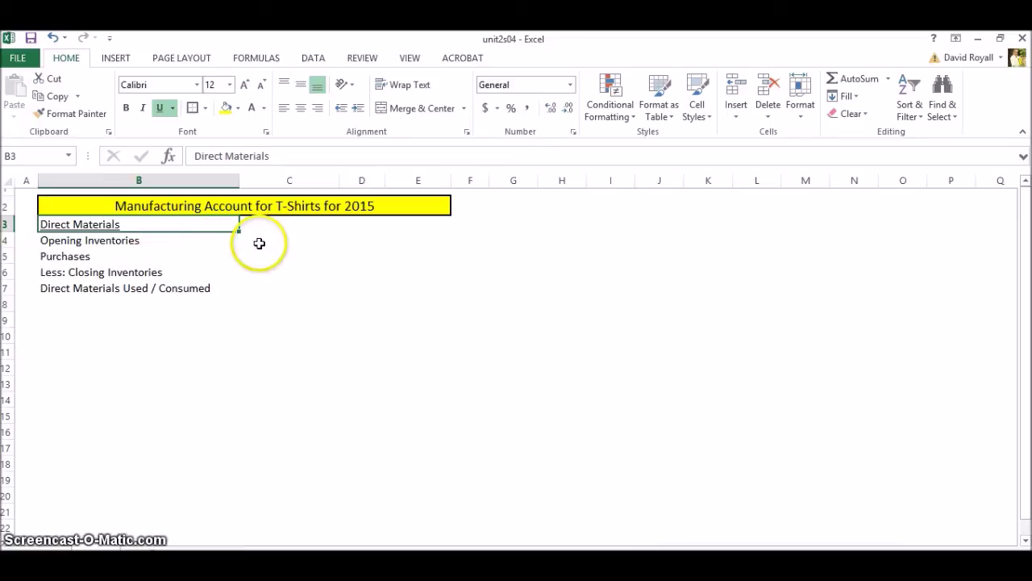
Enter 700 as the Opening Inventories amount in C4
{"action": "left_click", "coordinate": [259, 242]}
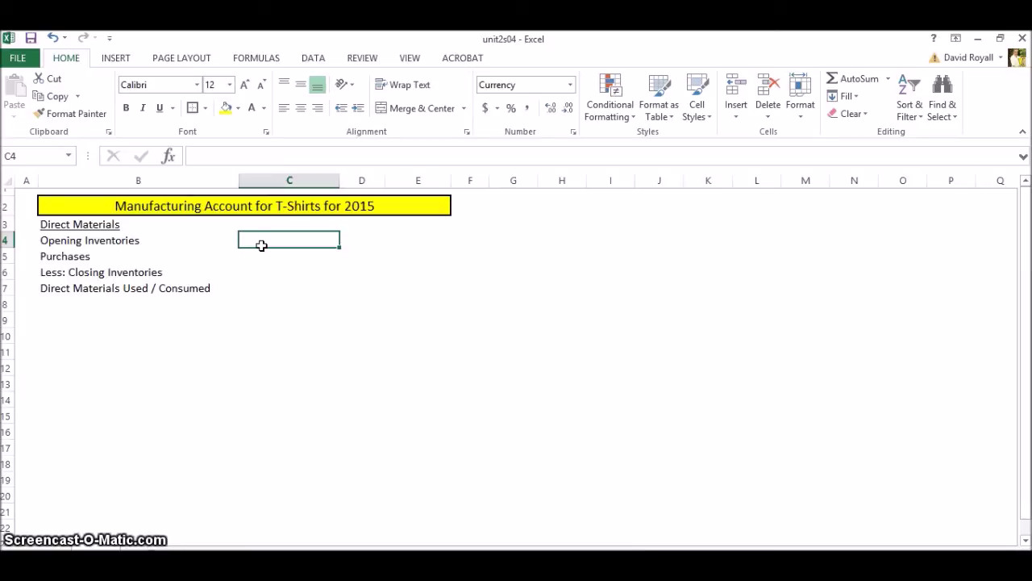
{"action": "type", "text": "700"}
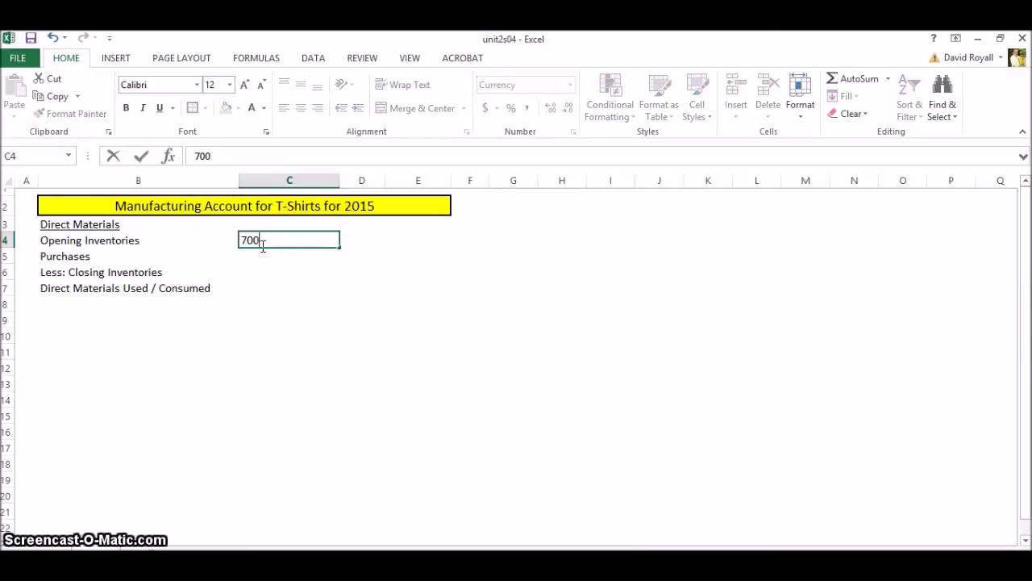
{"action": "key", "text": "Return"}
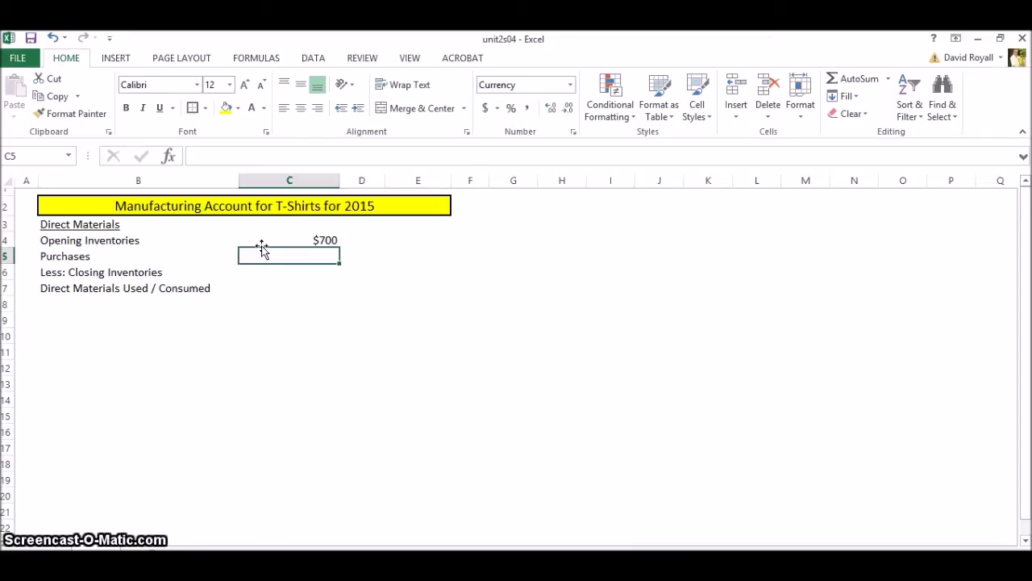
Enter 2000 as the direct materials Purchases in C5 and 800 as Closing Inventories in C6
{"action": "type", "text": "2000"}
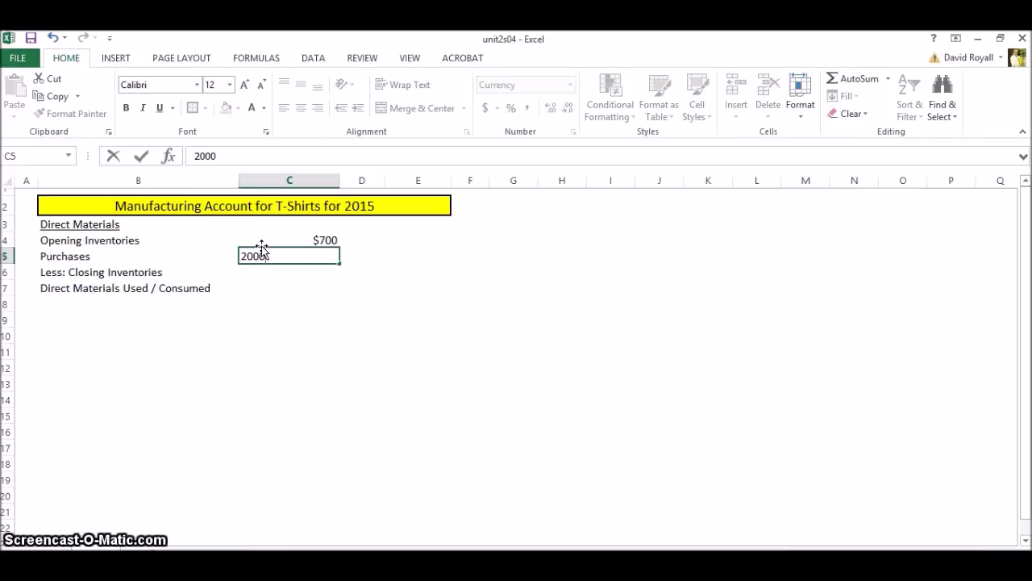
{"action": "key", "text": "Return"}
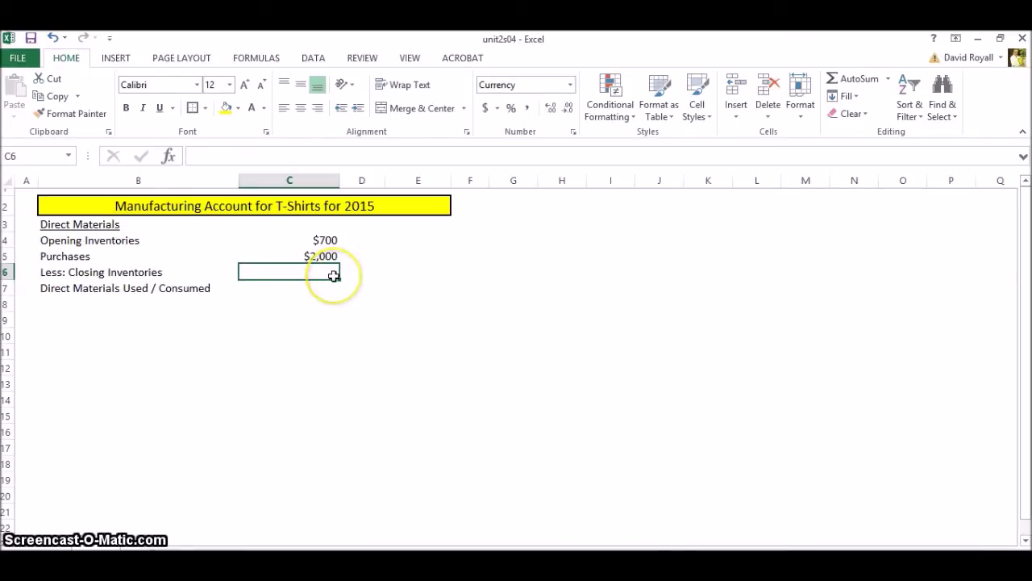
{"action": "type", "text": "800"}
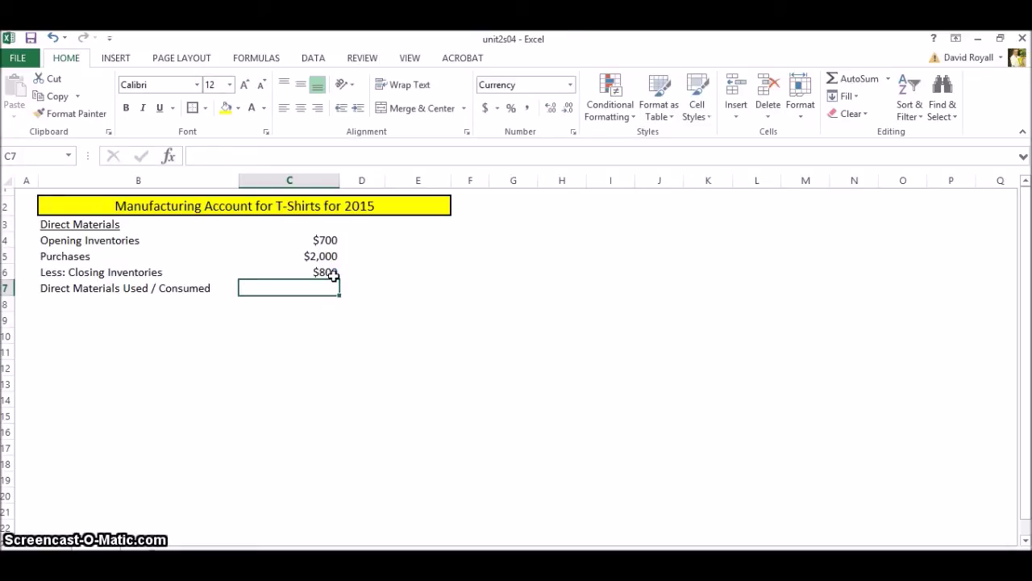
{"action": "left_click", "coordinate": [333, 275]}
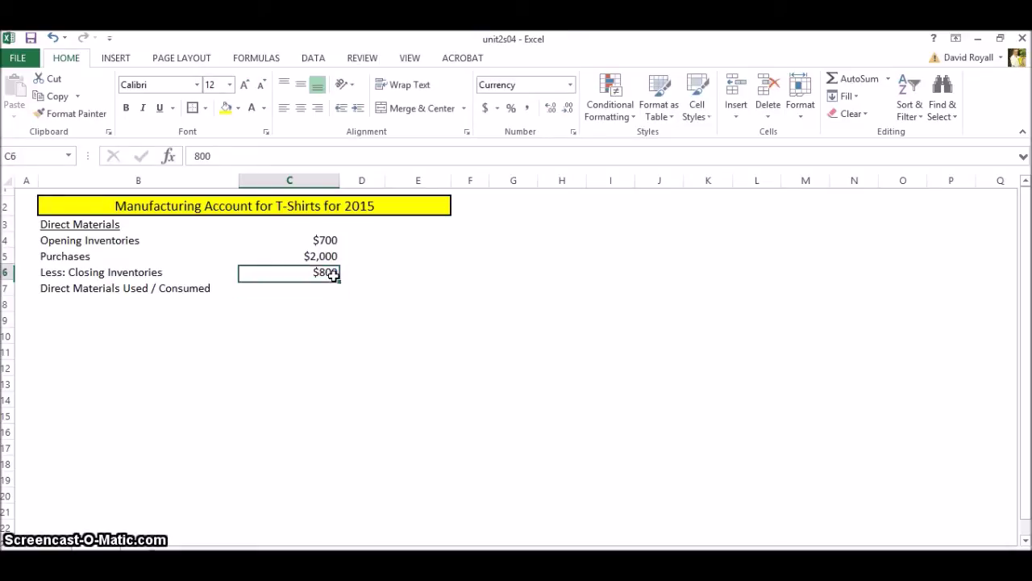
Calculate Direct Materials Used / Consumed in E7 with the formula =C4+C5-C6
{"action": "left_click", "coordinate": [402, 287]}
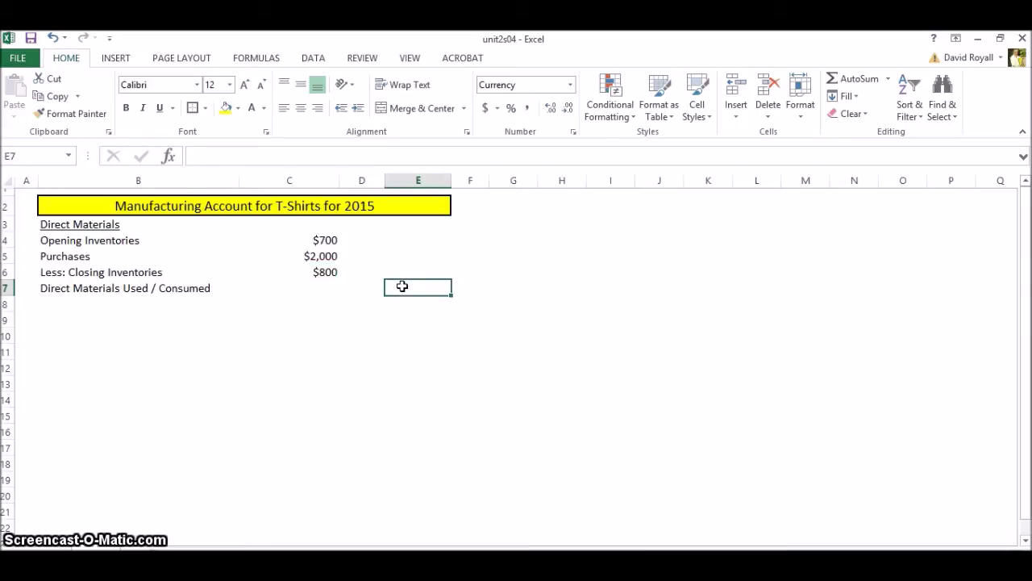
{"action": "type", "text": "="}
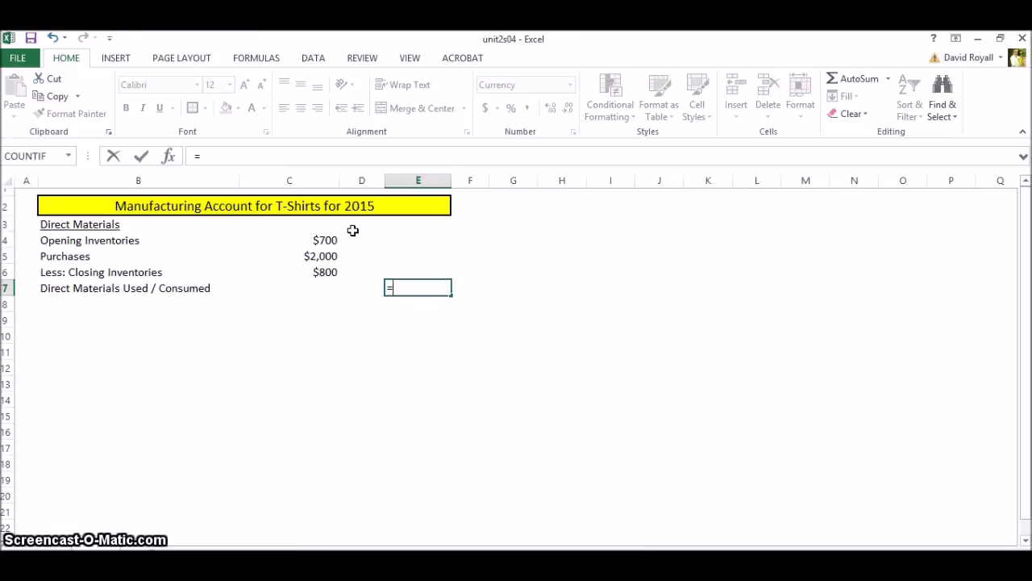
{"action": "left_click", "coordinate": [317, 239]}
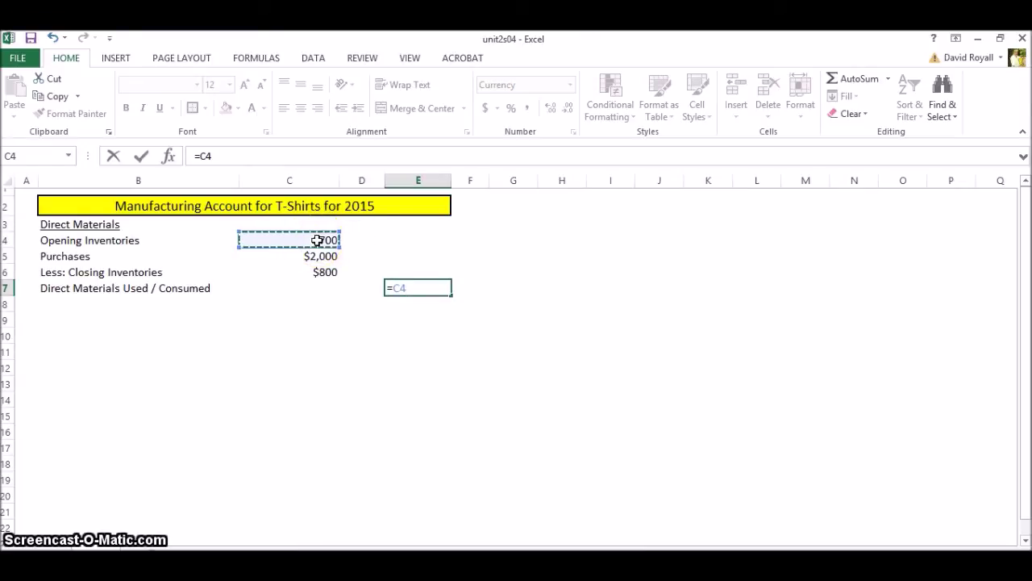
{"action": "type", "text": "+"}
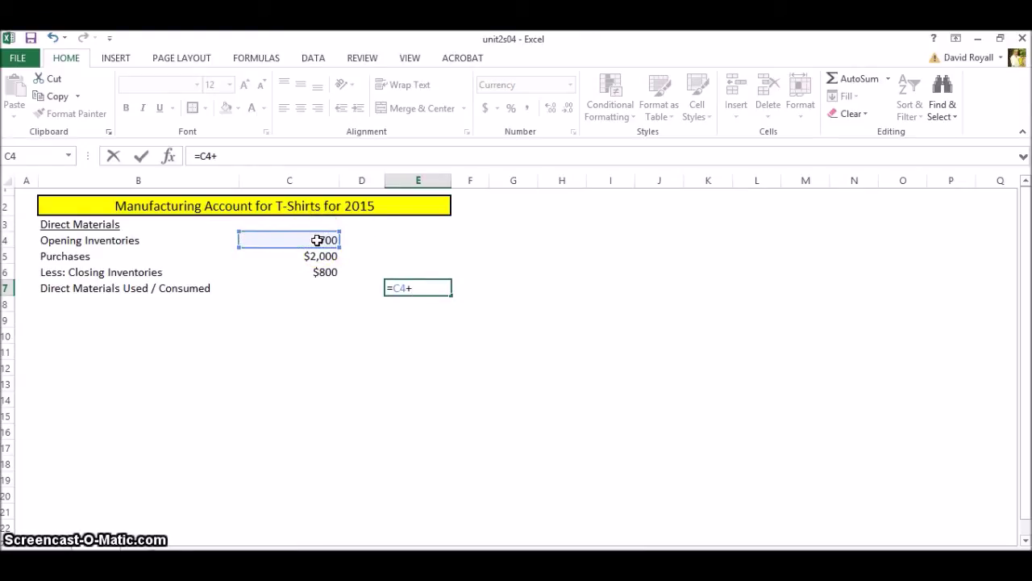
{"action": "left_click", "coordinate": [336, 256]}
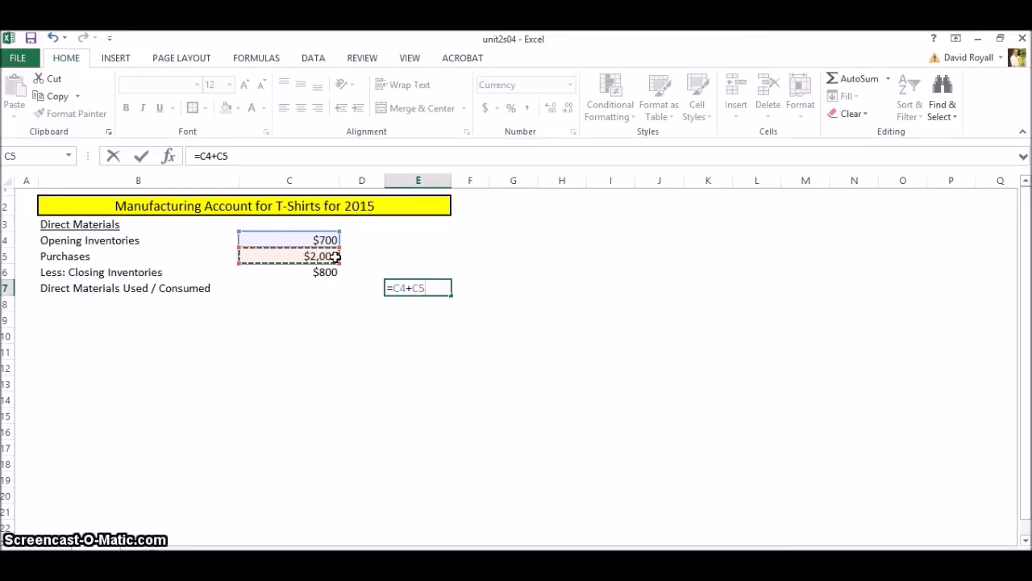
{"action": "type", "text": "-"}
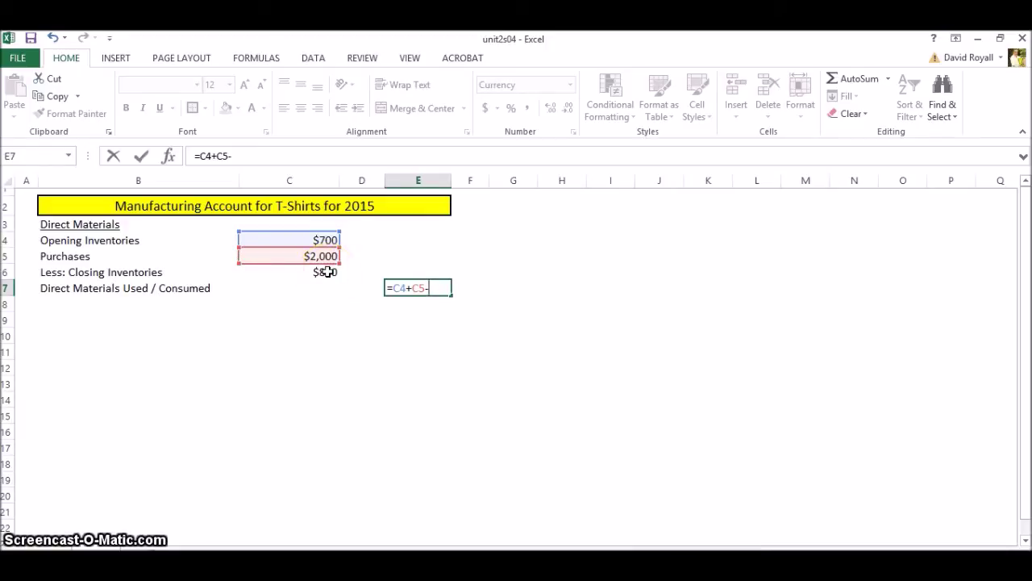
{"action": "left_click", "coordinate": [326, 271]}
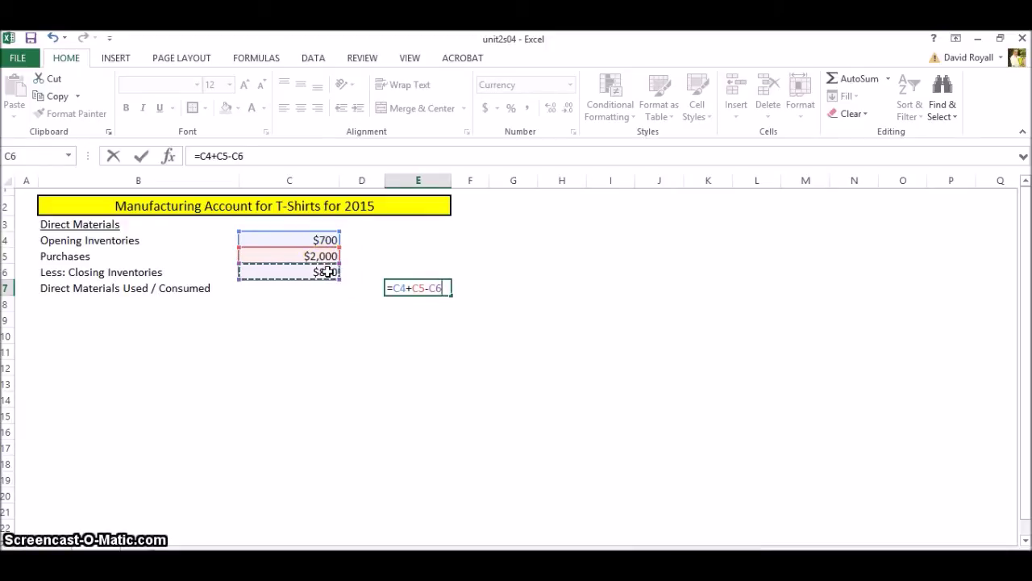
{"action": "key", "text": "Return"}
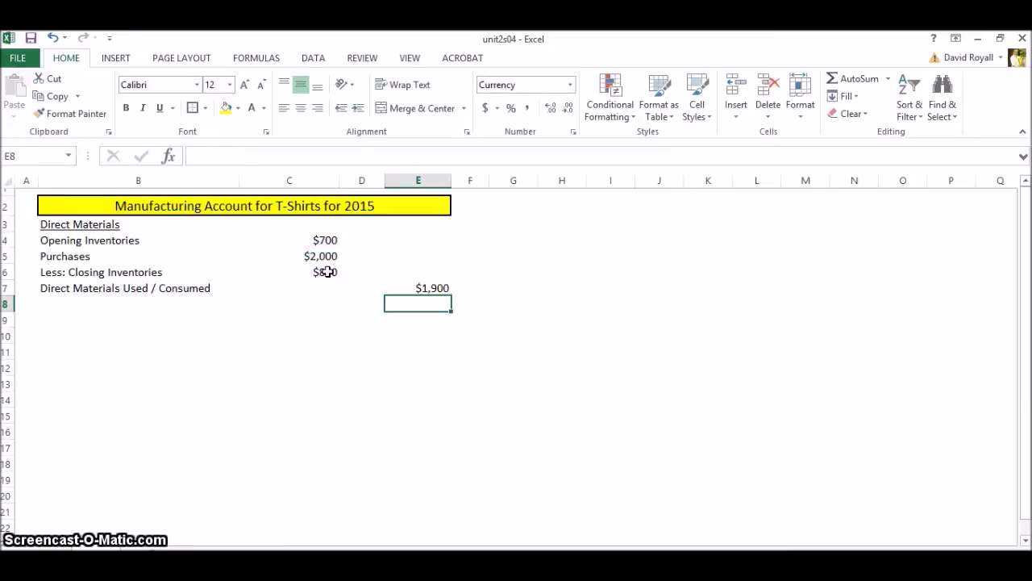
Put a thick box border around the direct materials section, B3:E7
{"action": "left_click_drag", "start_coordinate": [61, 286], "coordinate": [420, 224]}
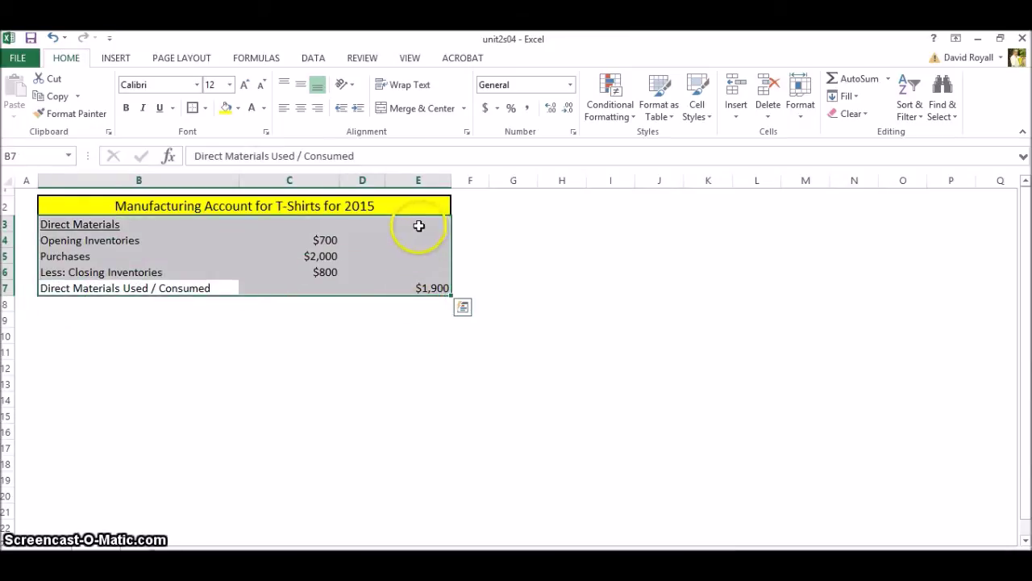
{"action": "left_click", "coordinate": [193, 108]}
{"action": "left_click", "coordinate": [553, 322]}
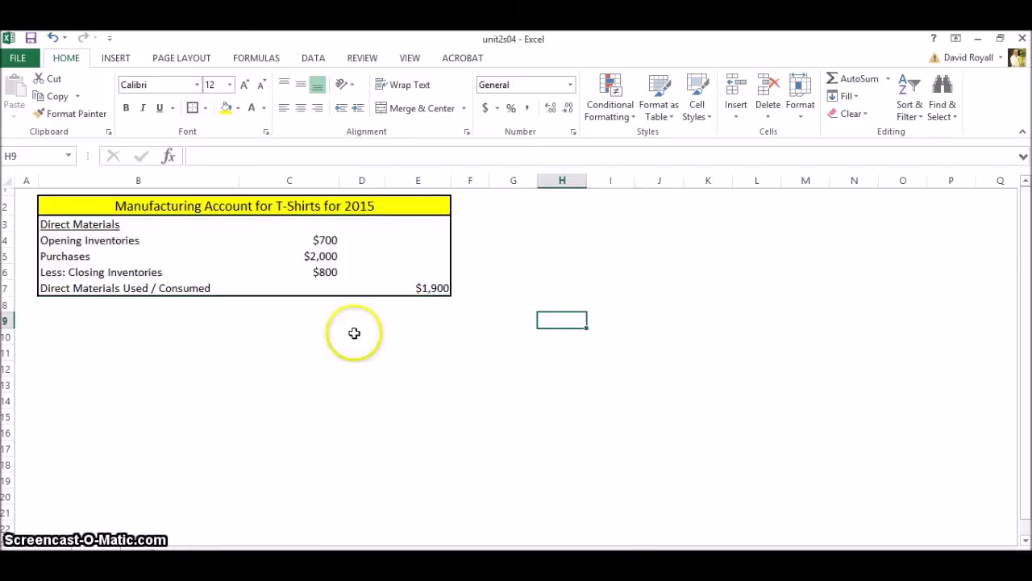
{"action": "left_click", "coordinate": [66, 308]}
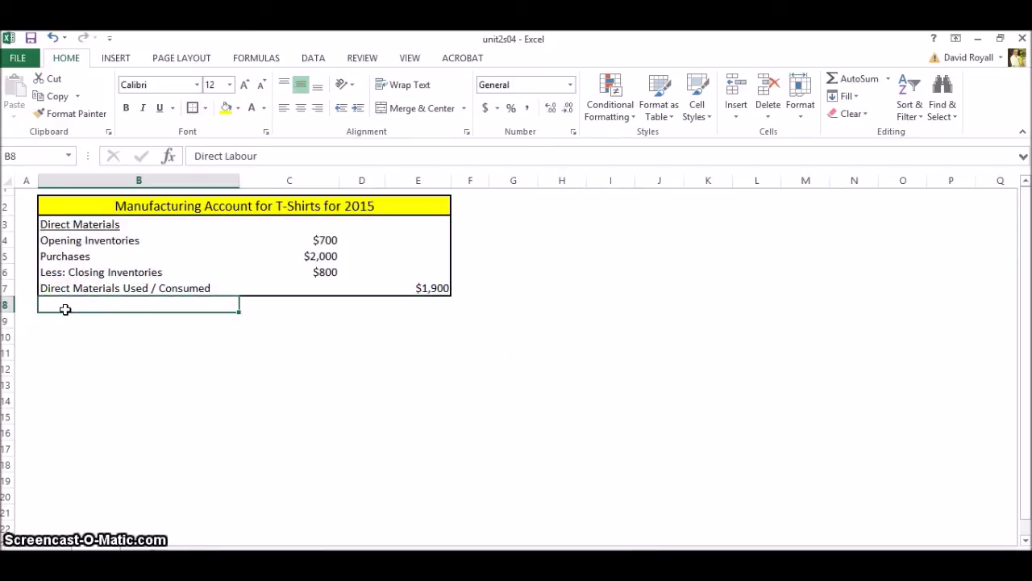
{"action": "key", "text": "ctrl+p"}
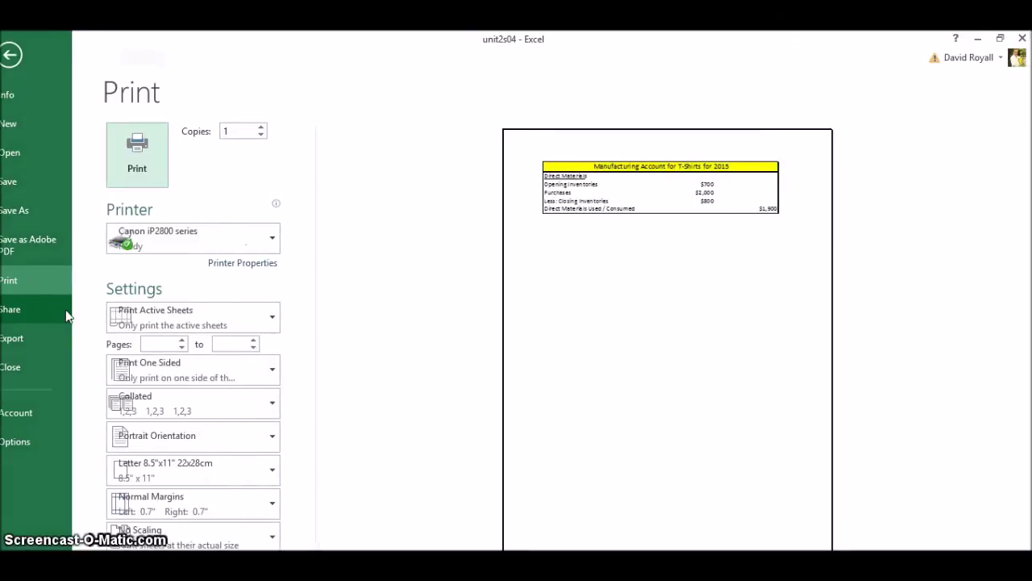
{"action": "key", "text": "Escape"}
{"action": "key", "text": "alt+p"}
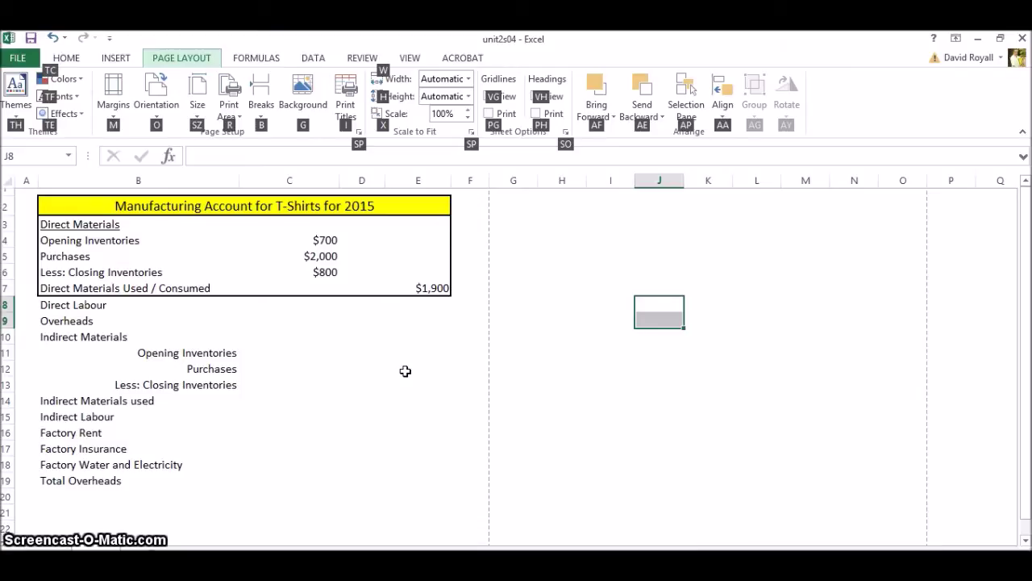
Enter 2000 as the Direct Labour amount in E8
{"action": "left_click", "coordinate": [422, 306]}
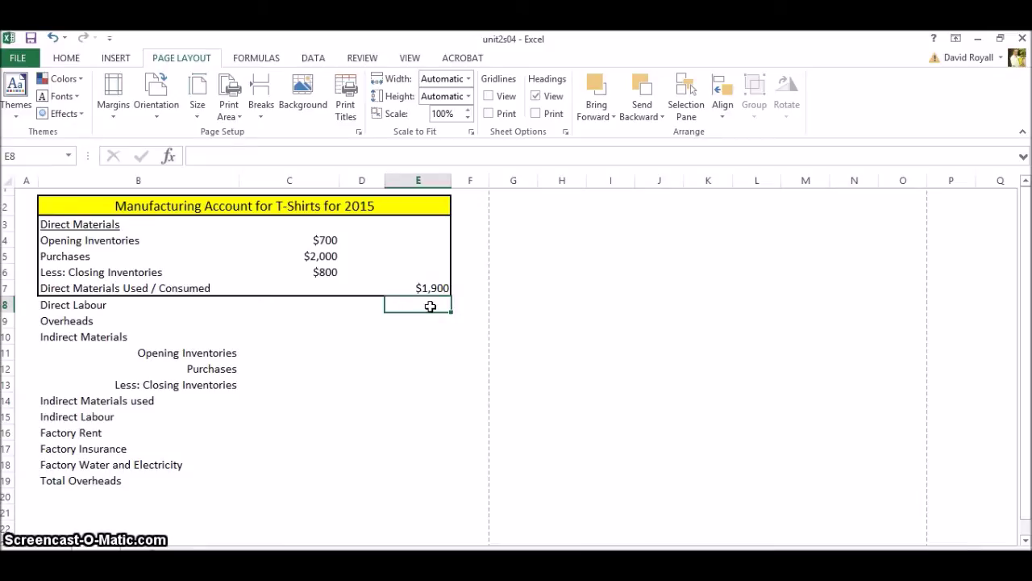
{"action": "type", "text": "2000"}
{"action": "key", "text": "Return"}
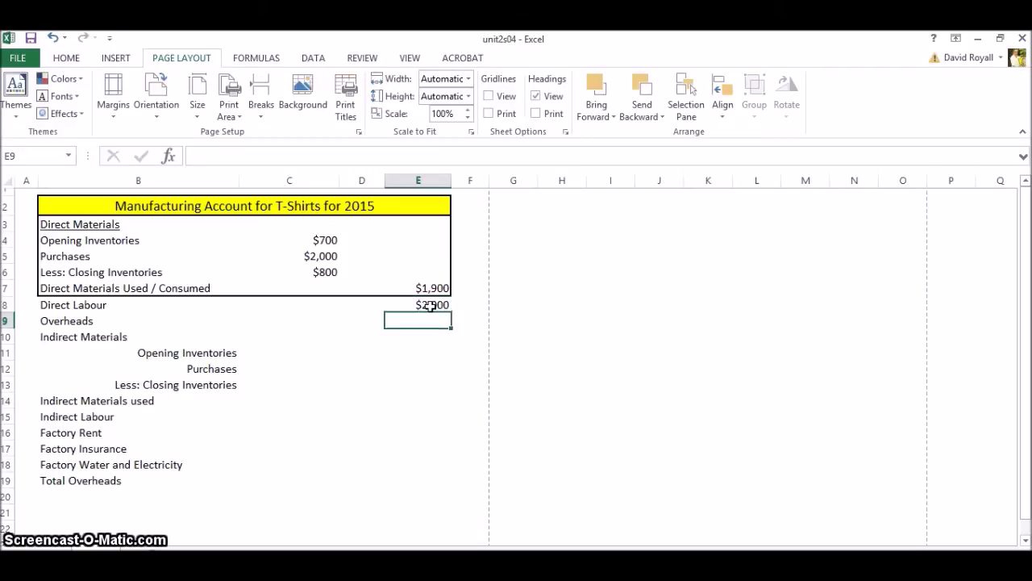
Put a thick box border around the Direct Labour row, B8:E8
{"action": "left_click_drag", "start_coordinate": [80, 305], "coordinate": [417, 310]}
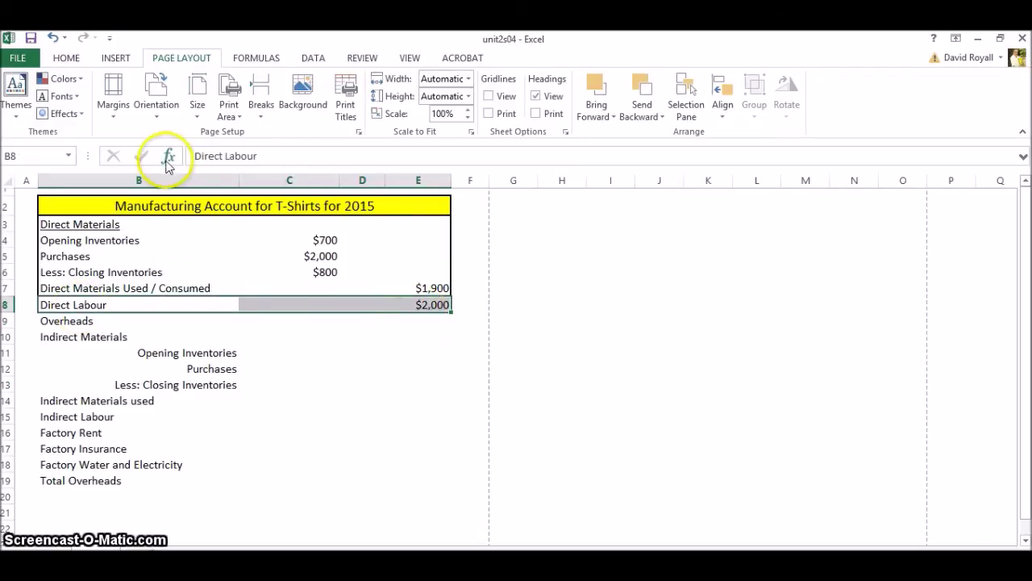
{"action": "left_click", "coordinate": [68, 60]}
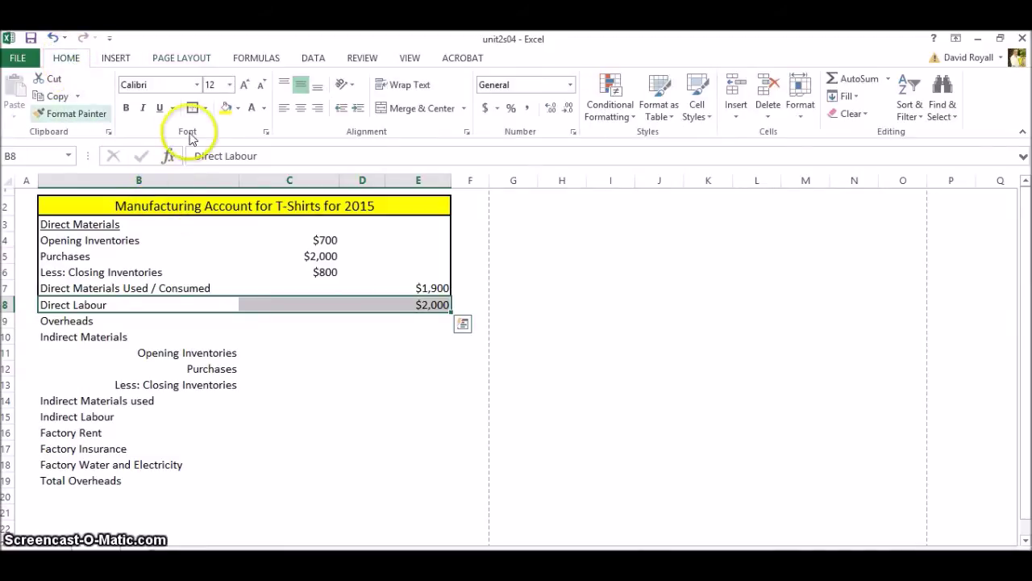
{"action": "left_click", "coordinate": [453, 366]}
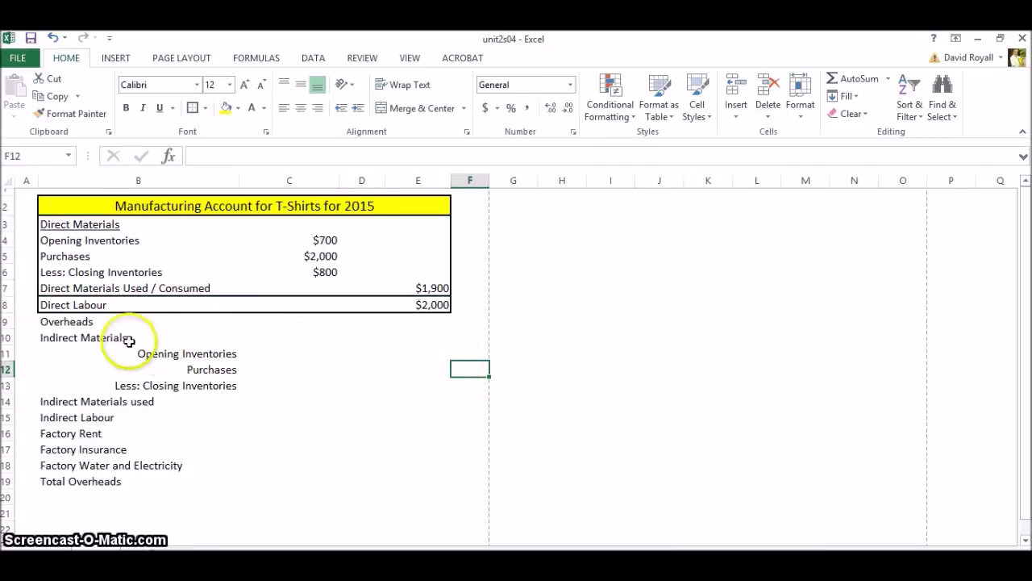
Put a thick box border around the overheads section, B9:E19
{"action": "left_click", "coordinate": [55, 324]}
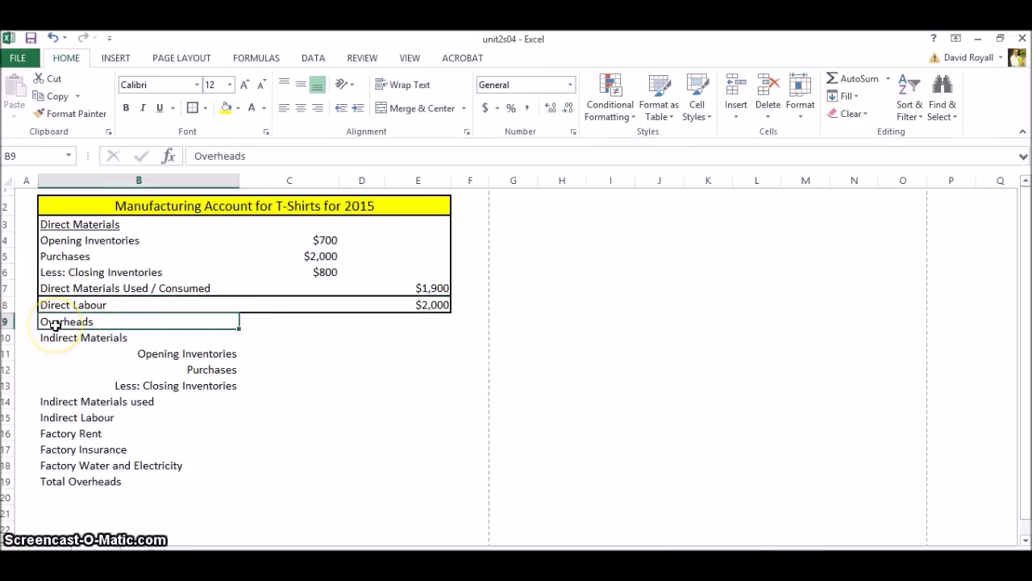
{"action": "left_click_drag", "start_coordinate": [64, 323], "coordinate": [422, 480]}
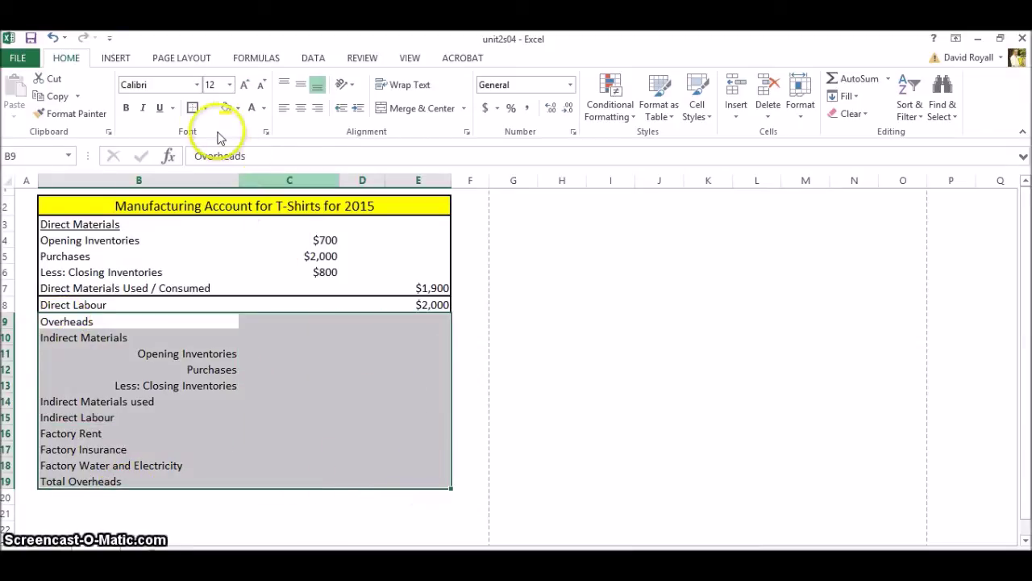
{"action": "left_click", "coordinate": [601, 353]}
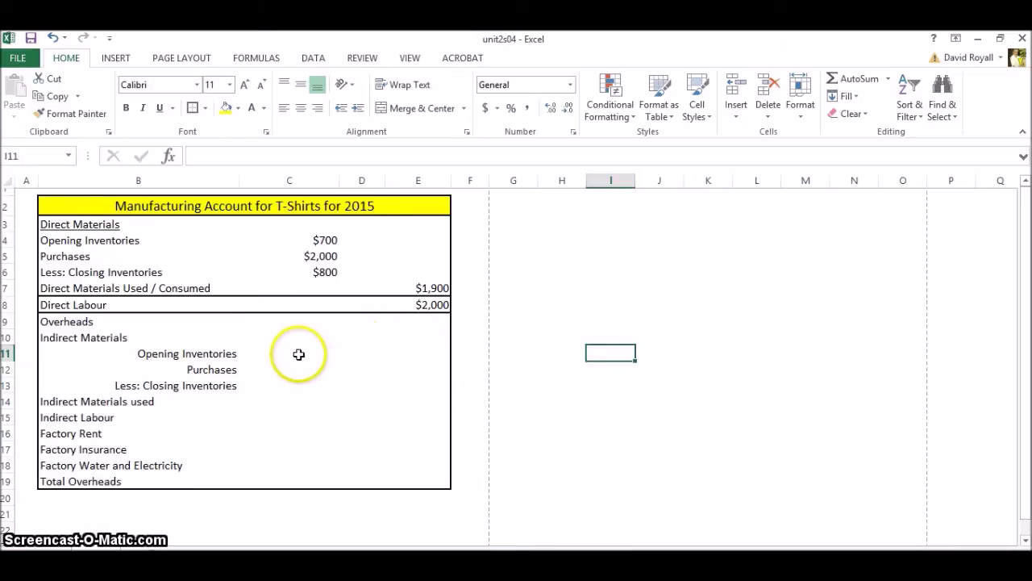
Underline the Overheads heading in B9
{"action": "left_click", "coordinate": [77, 322]}
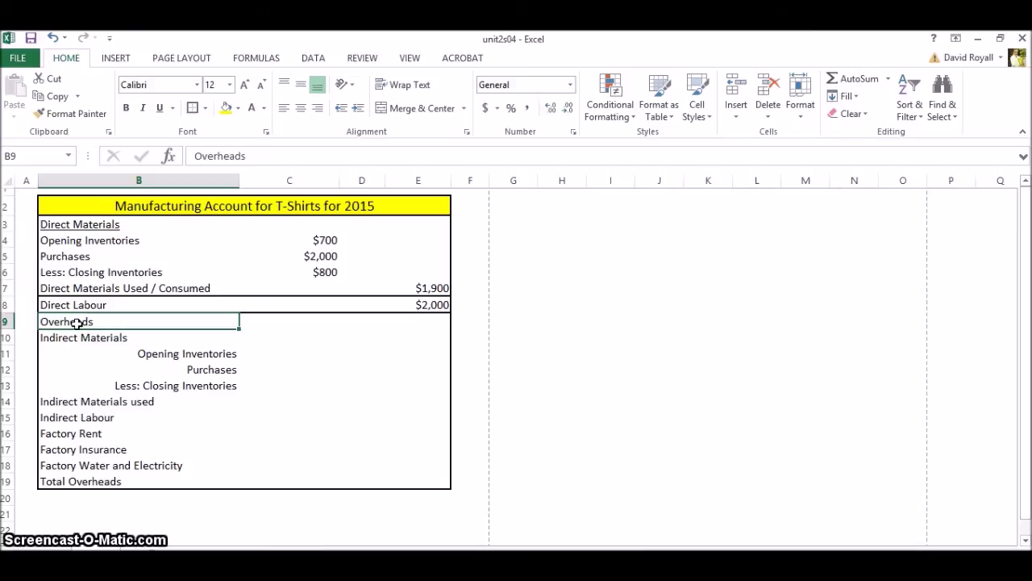
{"action": "key", "text": "ctrl+u"}
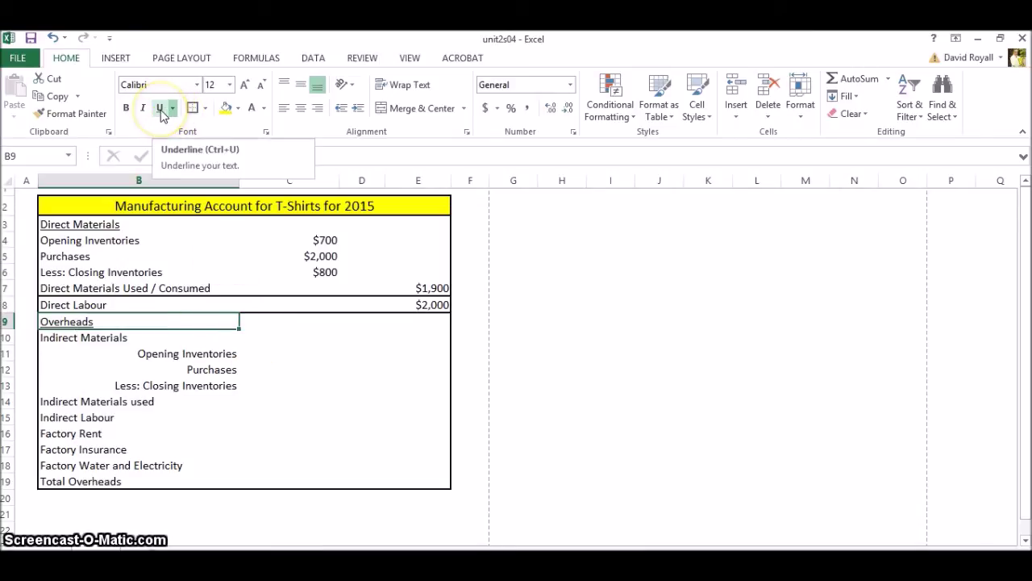
{"action": "left_click", "coordinate": [641, 397]}
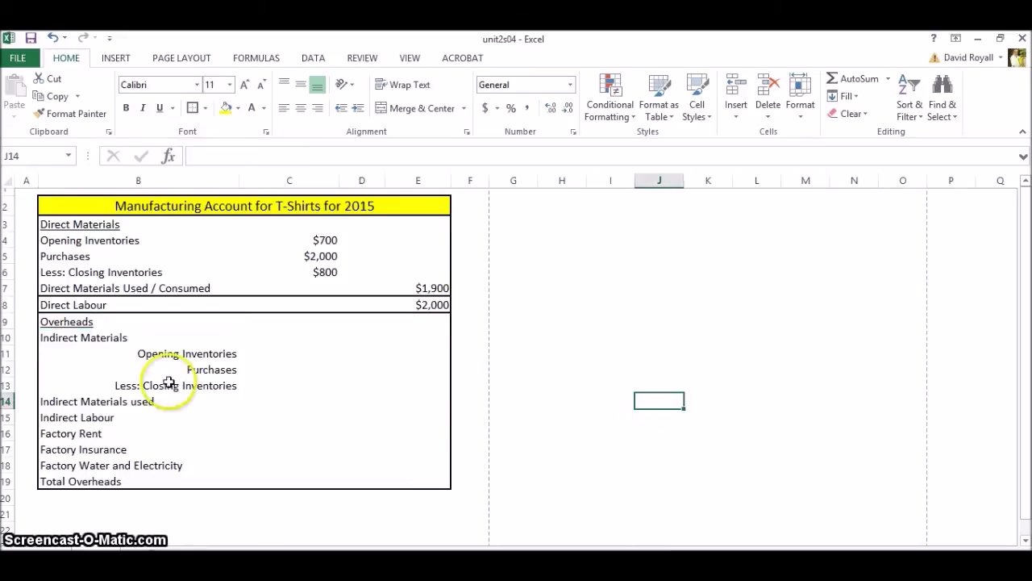
{"action": "left_click_drag", "start_coordinate": [153, 353], "coordinate": [153, 394]}
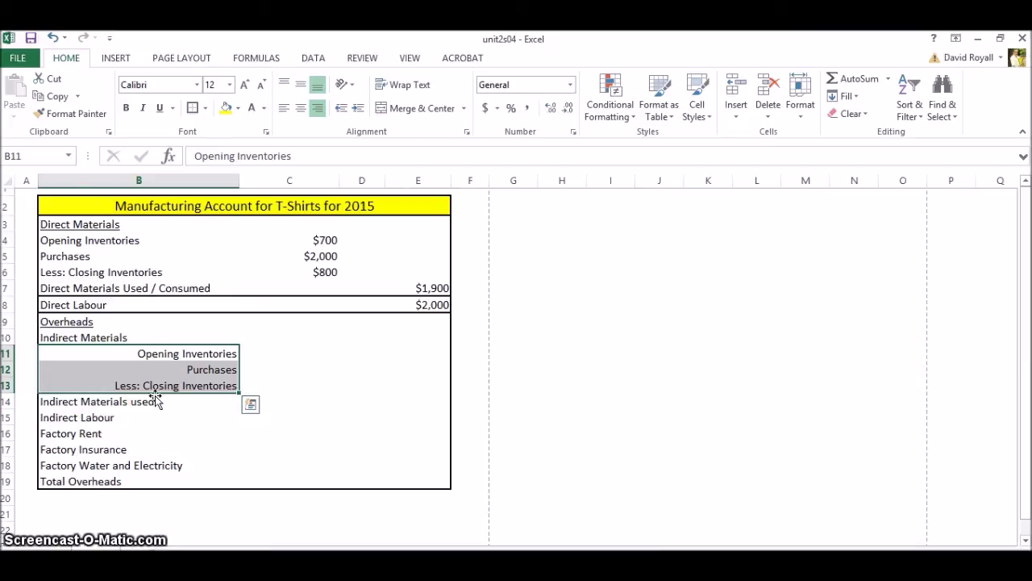
{"action": "left_click", "coordinate": [165, 395]}
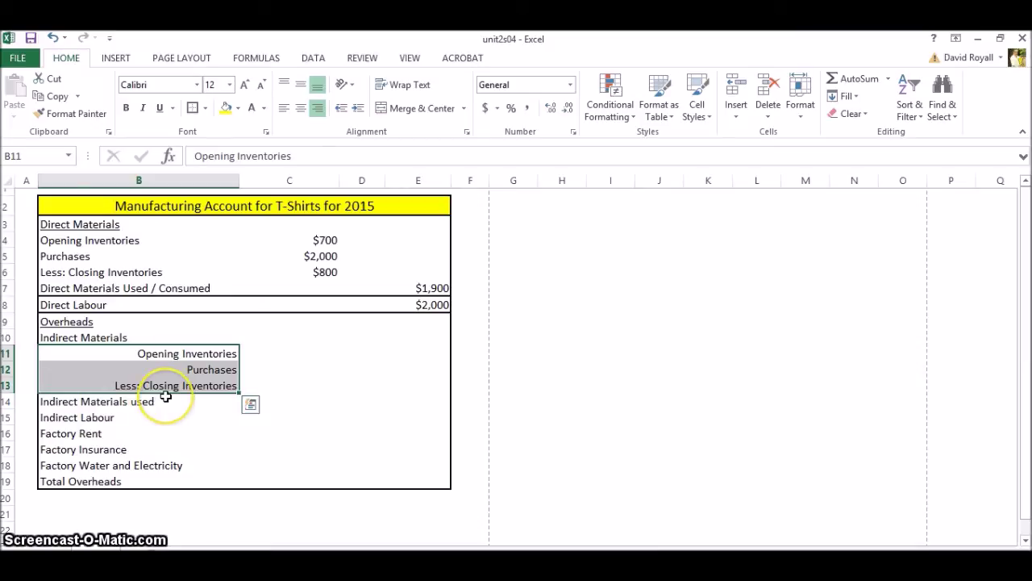
Enter 80 as the indirect materials Opening Inventories in C11 and 90 as Closing Inventories in C13
{"action": "left_click", "coordinate": [296, 352]}
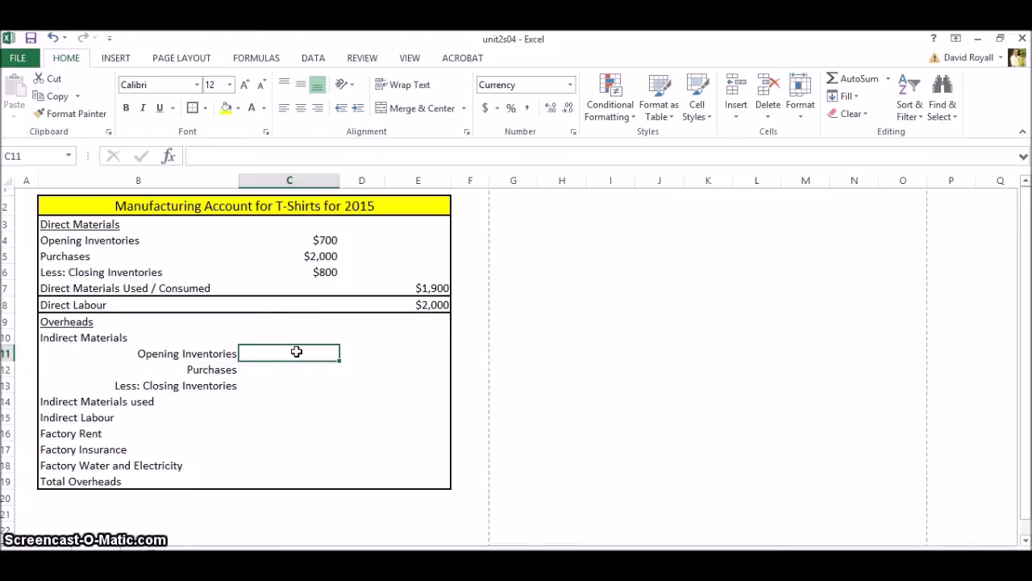
{"action": "left_click", "coordinate": [281, 373]}
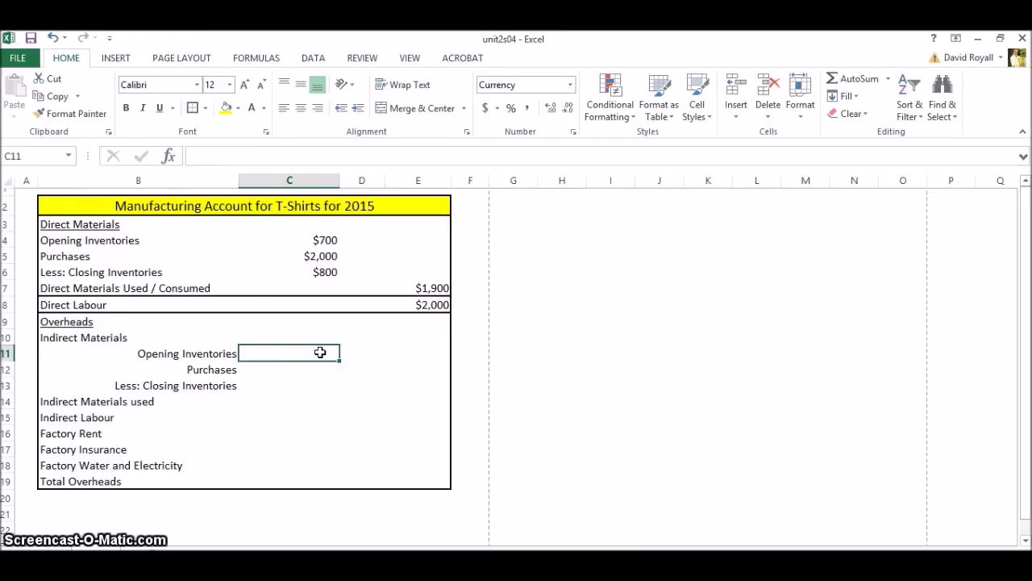
{"action": "type", "text": "80"}
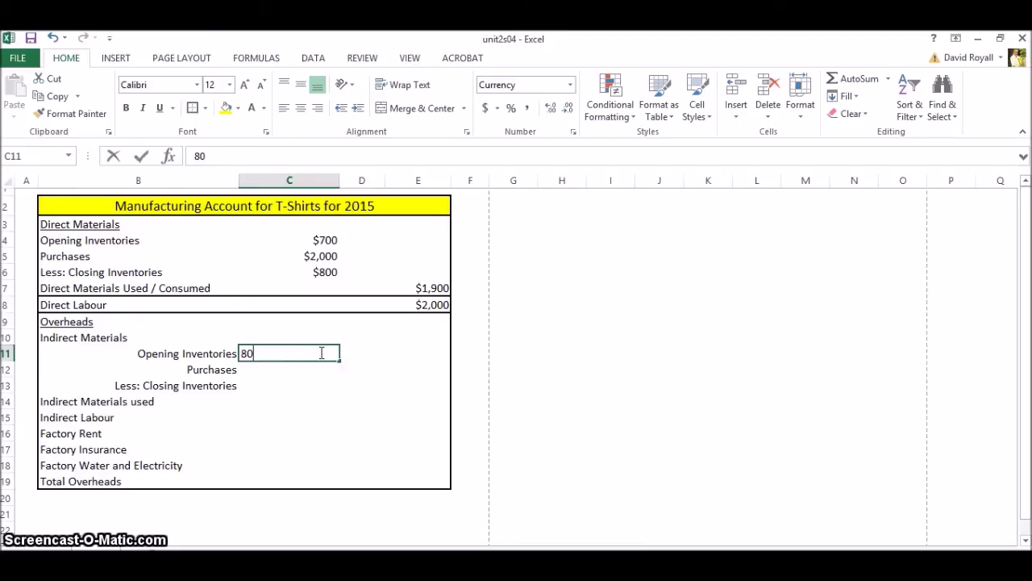
{"action": "key", "text": "Return"}
{"action": "key", "text": "Return"}
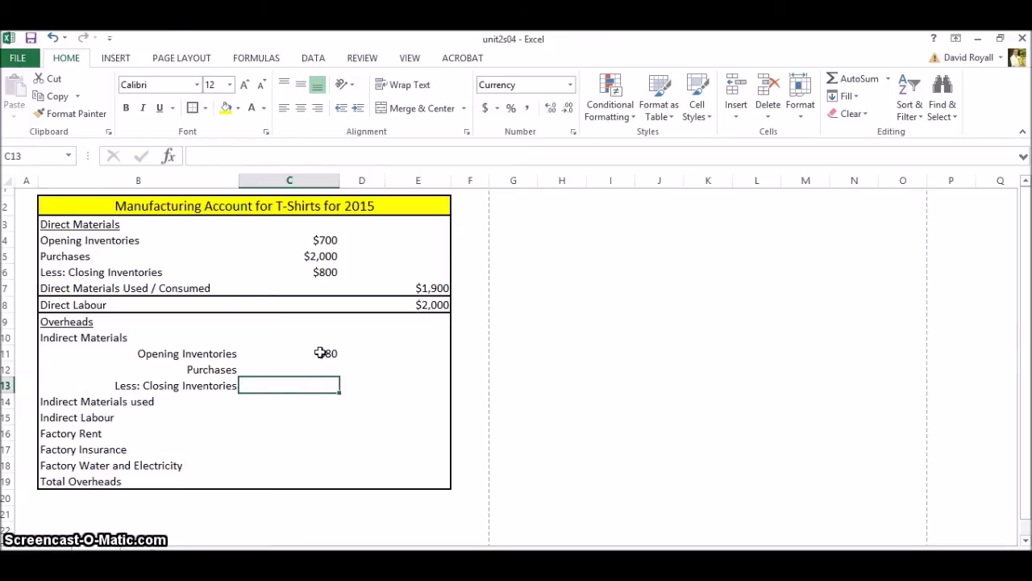
{"action": "type", "text": "90"}
{"action": "key", "text": "Return"}
{"action": "key", "text": "Up"}
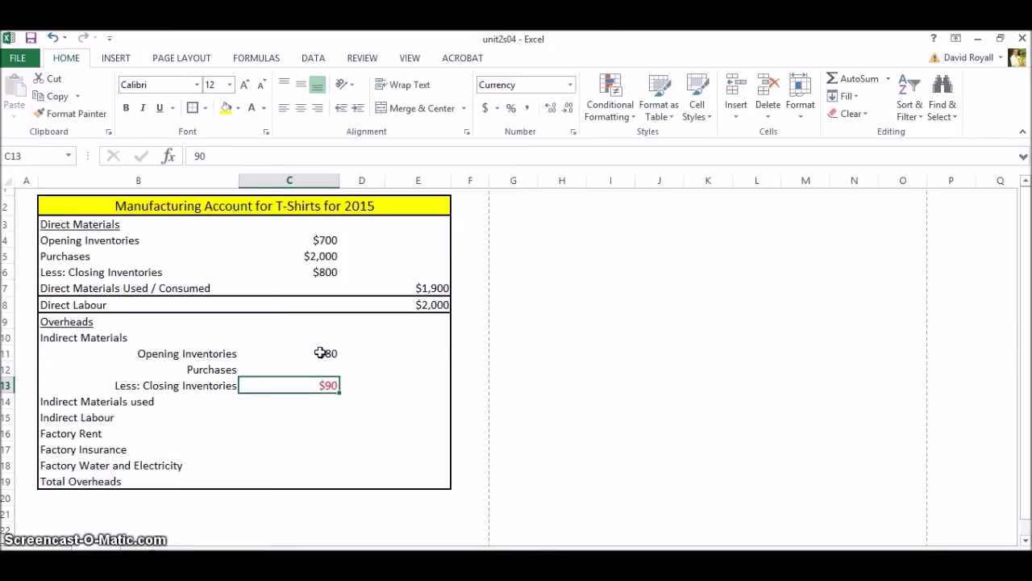
Enter 300 as the indirect materials Purchases in C12
{"action": "key", "text": "Up"}
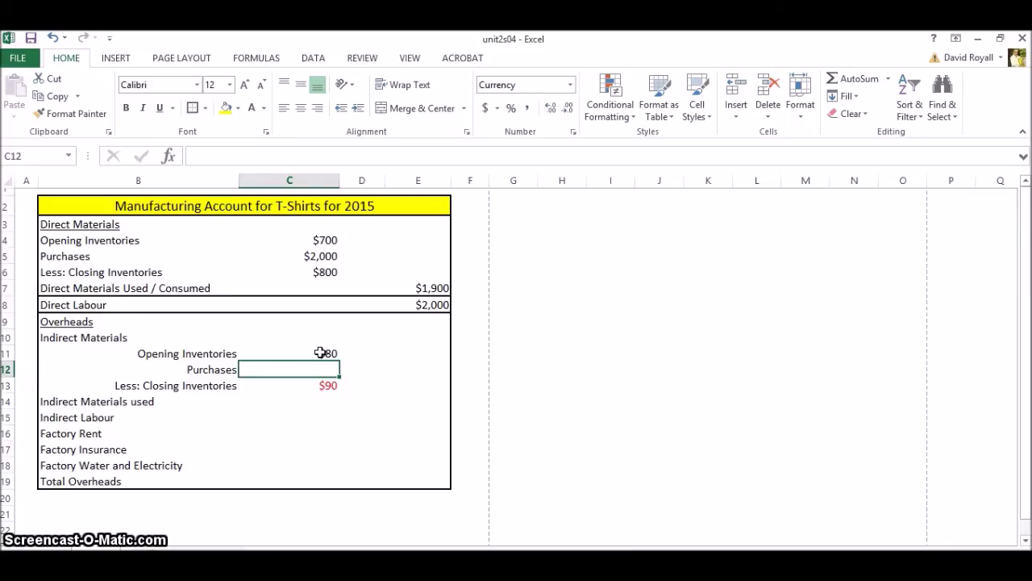
{"action": "type", "text": "300"}
{"action": "key", "text": "Return"}
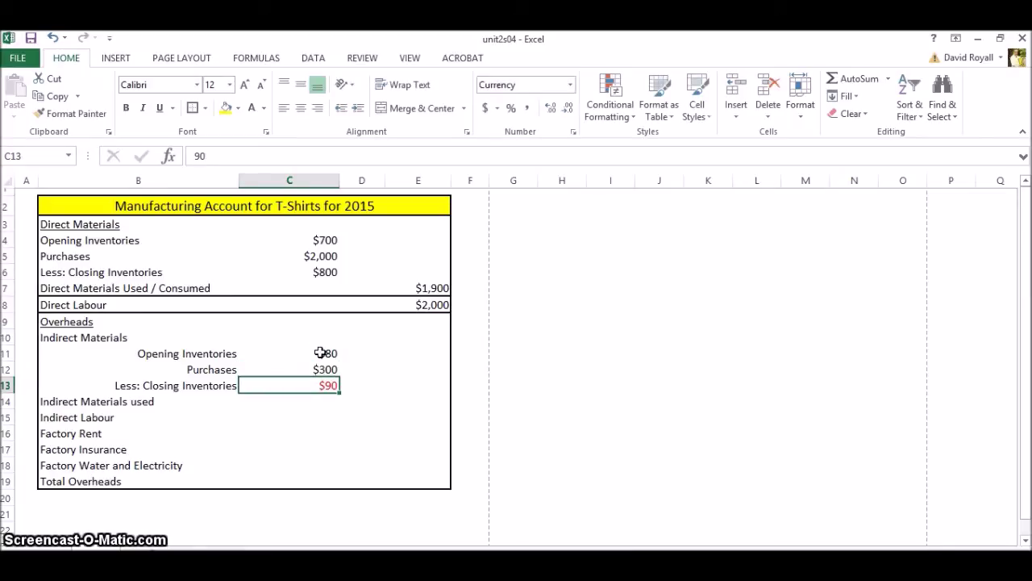
Calculate the indirect materials used in D13 with the formula =C11+C12-C13
{"action": "key", "text": "Right"}
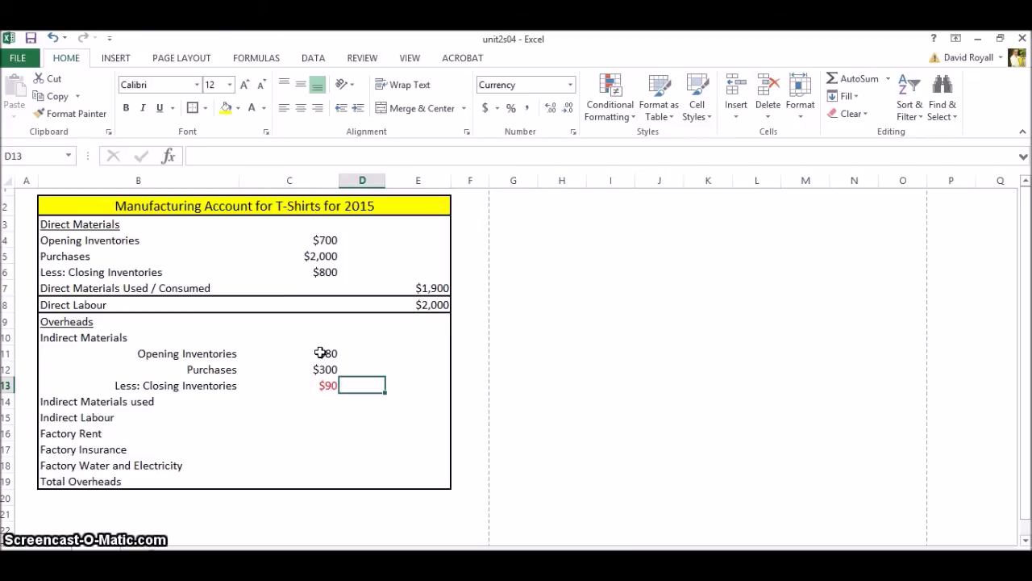
{"action": "type", "text": "="}
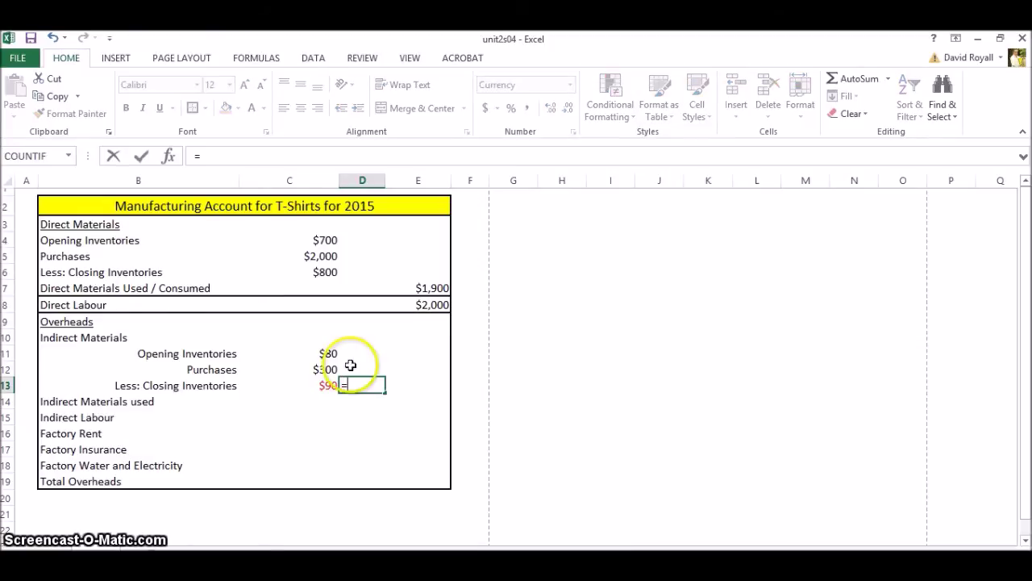
{"action": "left_click", "coordinate": [325, 354]}
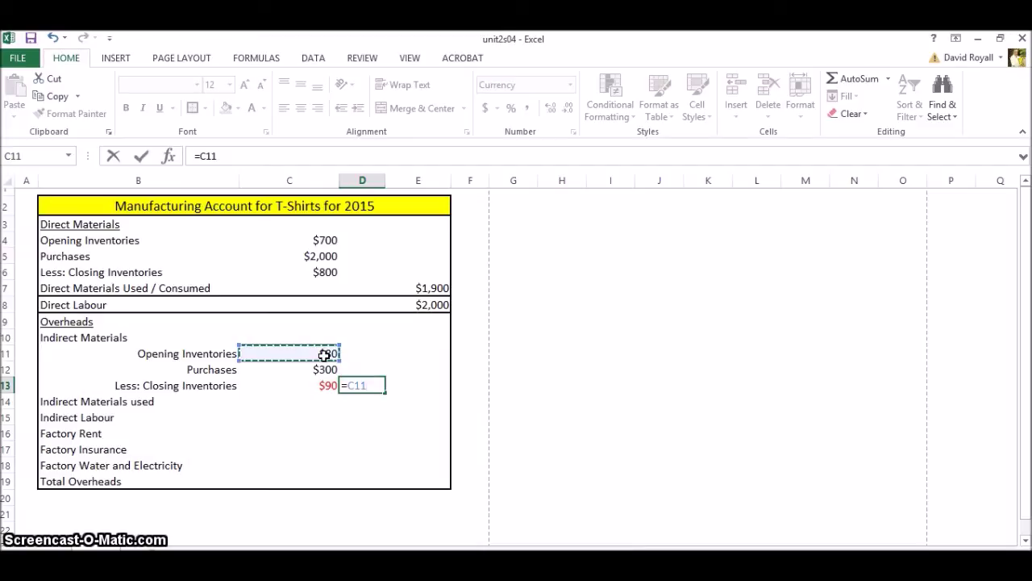
{"action": "type", "text": "+"}
{"action": "left_click", "coordinate": [323, 369]}
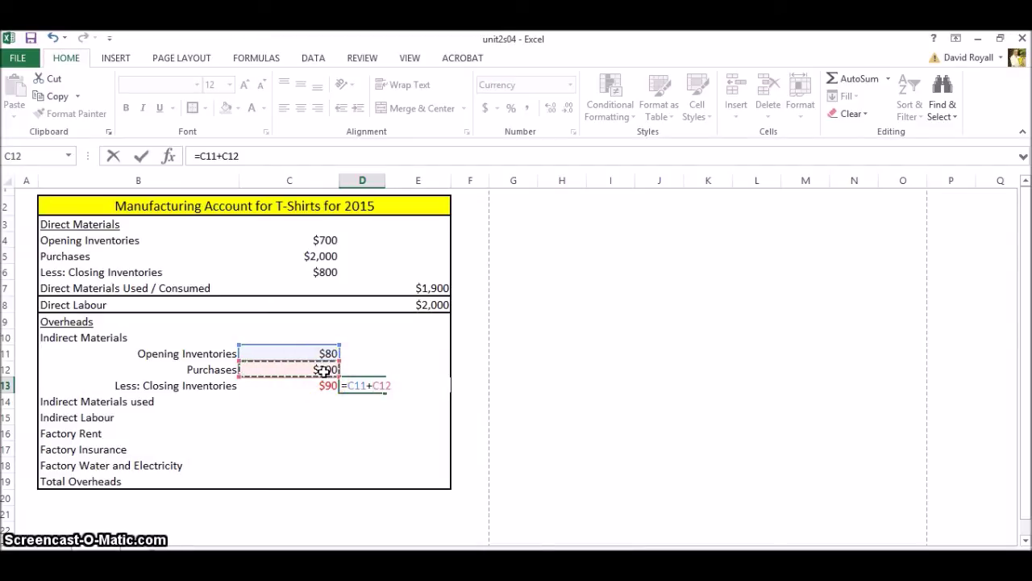
{"action": "type", "text": "_"}
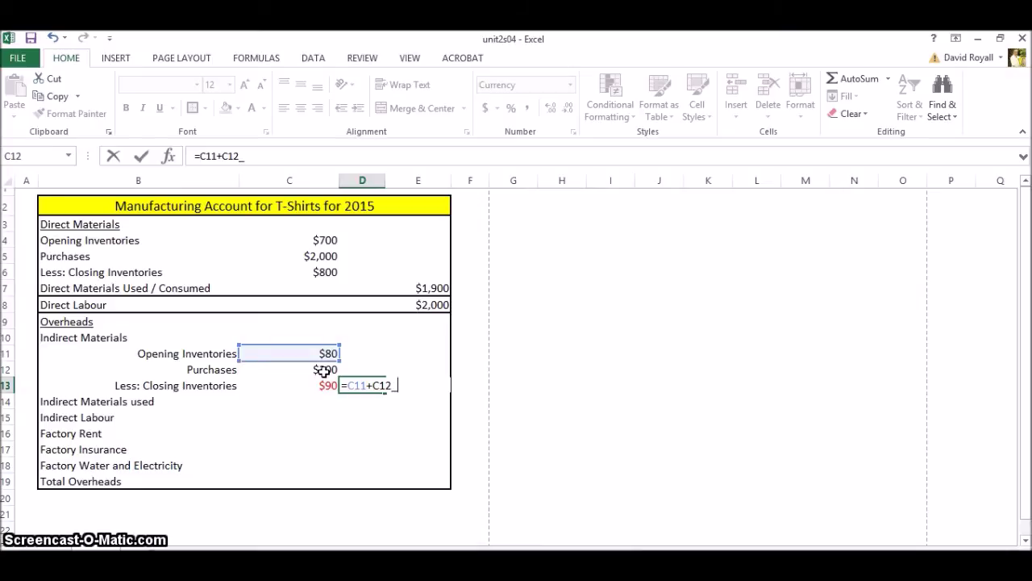
{"action": "key", "text": "BackSpace"}
{"action": "type", "text": "-"}
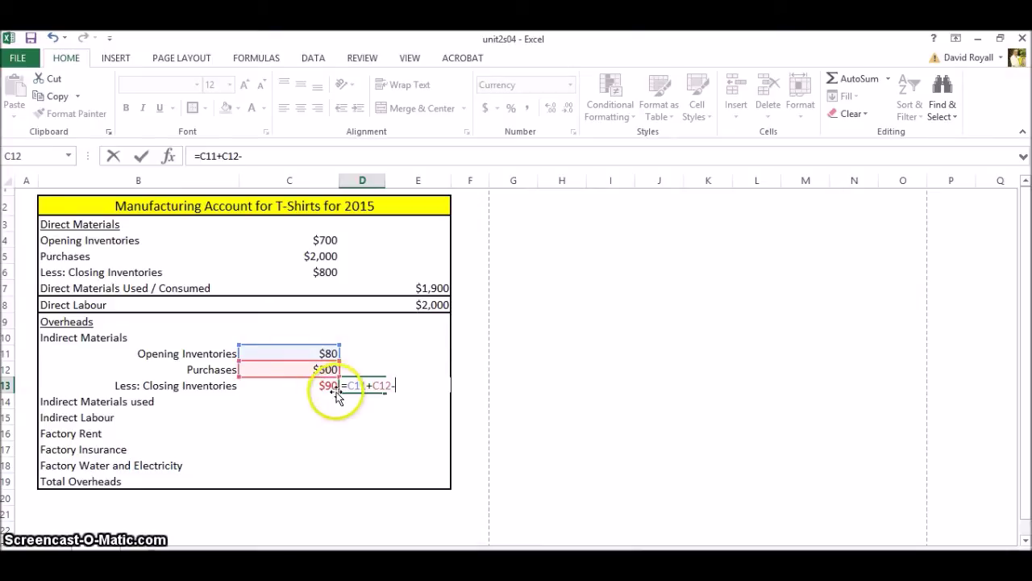
{"action": "left_click", "coordinate": [328, 387]}
{"action": "key", "text": "Return"}
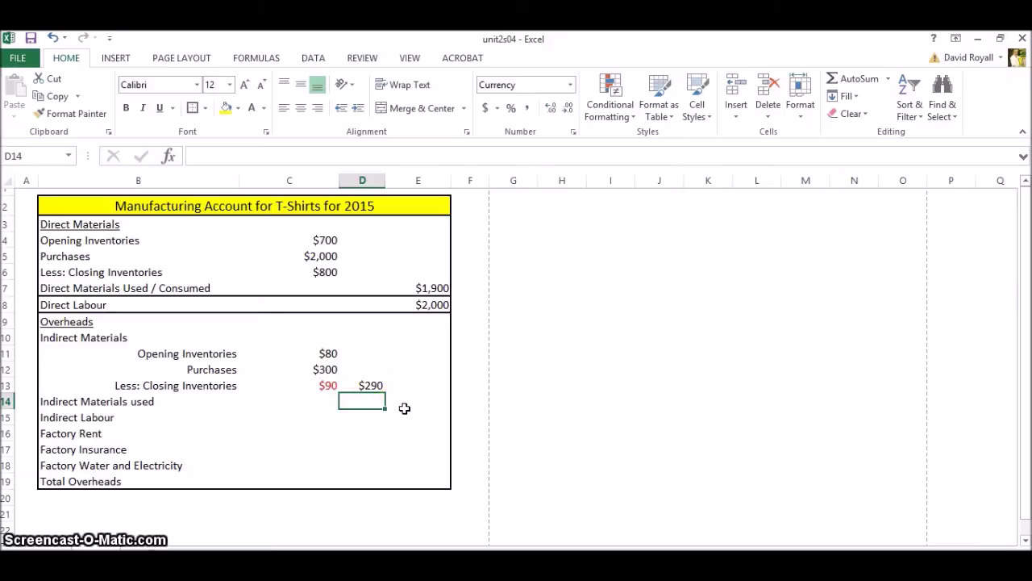
Move the indirect materials formula from D13 down to D14, on the Indirect Materials used row
{"action": "left_click", "coordinate": [371, 395]}
{"action": "left_click", "coordinate": [368, 385]}
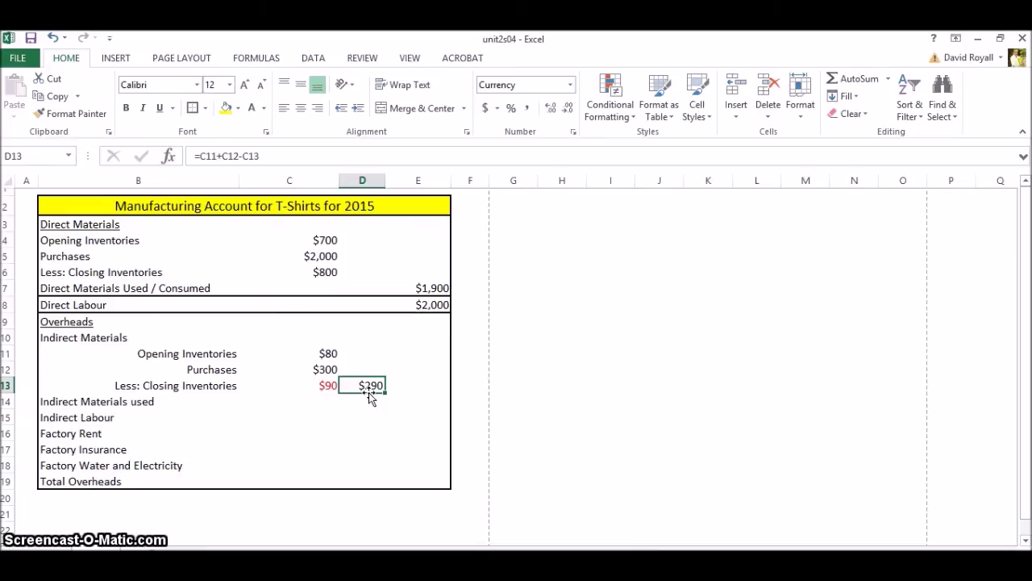
{"action": "left_click_drag", "start_coordinate": [369, 397], "coordinate": [386, 411]}
{"action": "left_click", "coordinate": [386, 417]}
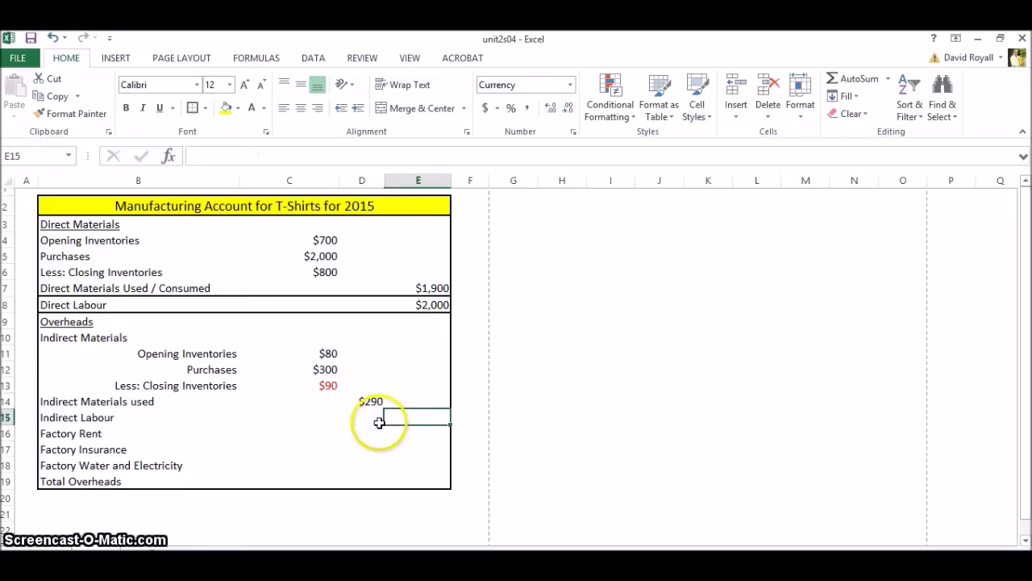
Enter 200 for Indirect Labour, 50 for Factory Rent, 30 for Factory Insurance and 50 for Factory Water and Electricity in D15:D18
{"action": "left_click", "coordinate": [367, 421]}
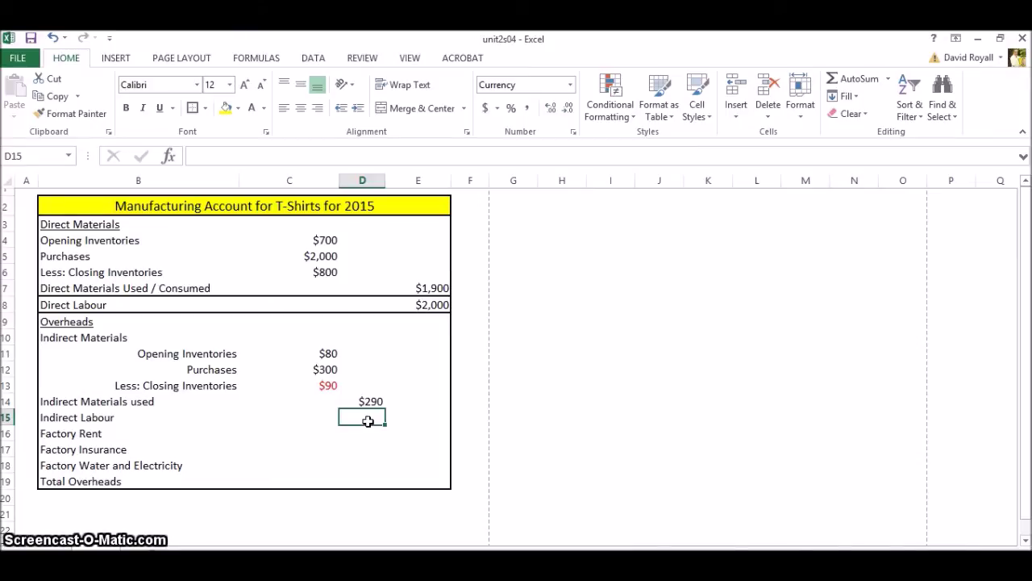
{"action": "type", "text": "200"}
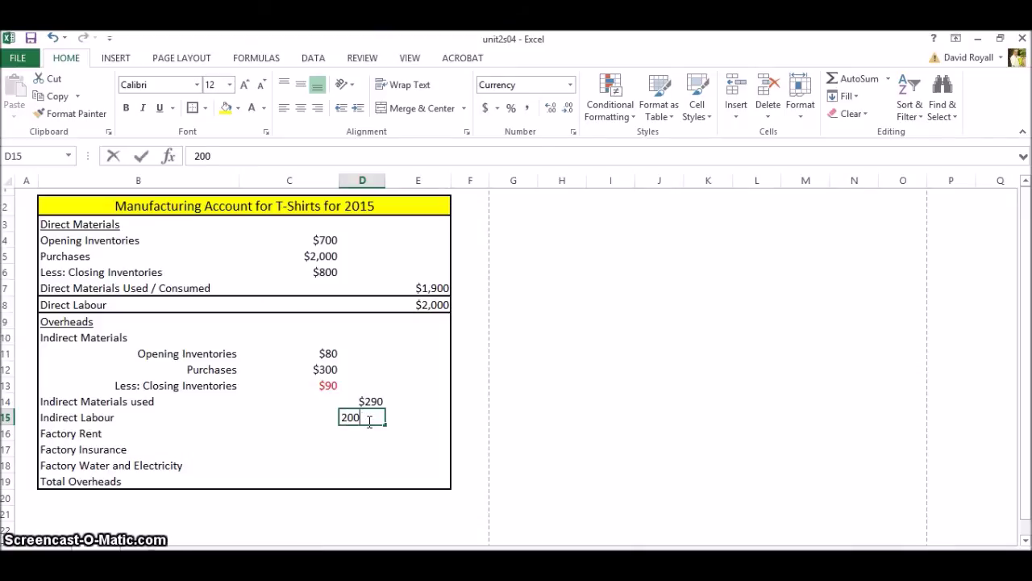
{"action": "key", "text": "Return"}
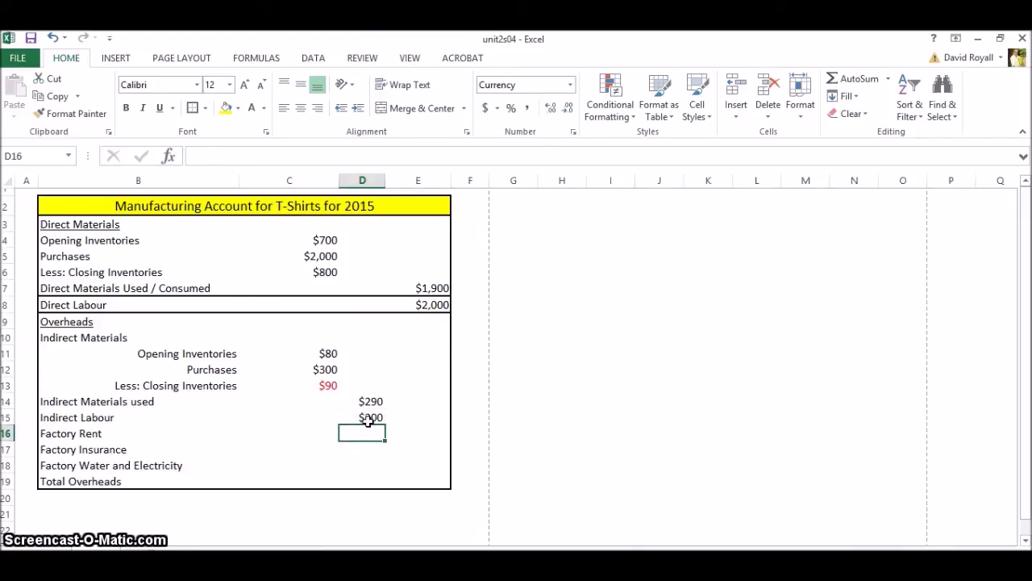
{"action": "type", "text": "50"}
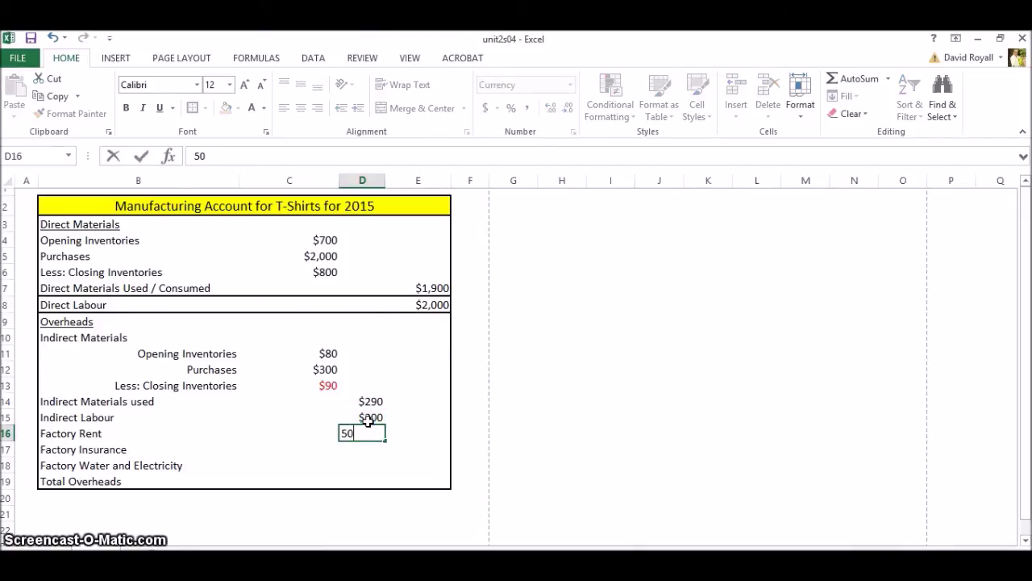
{"action": "key", "text": "Return"}
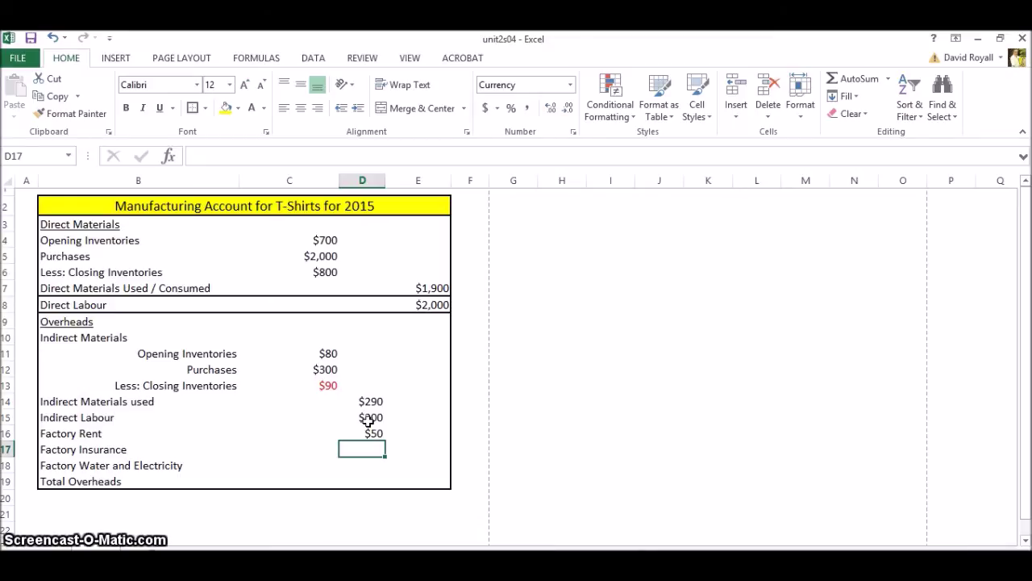
{"action": "type", "text": "30"}
{"action": "key", "text": "Return"}
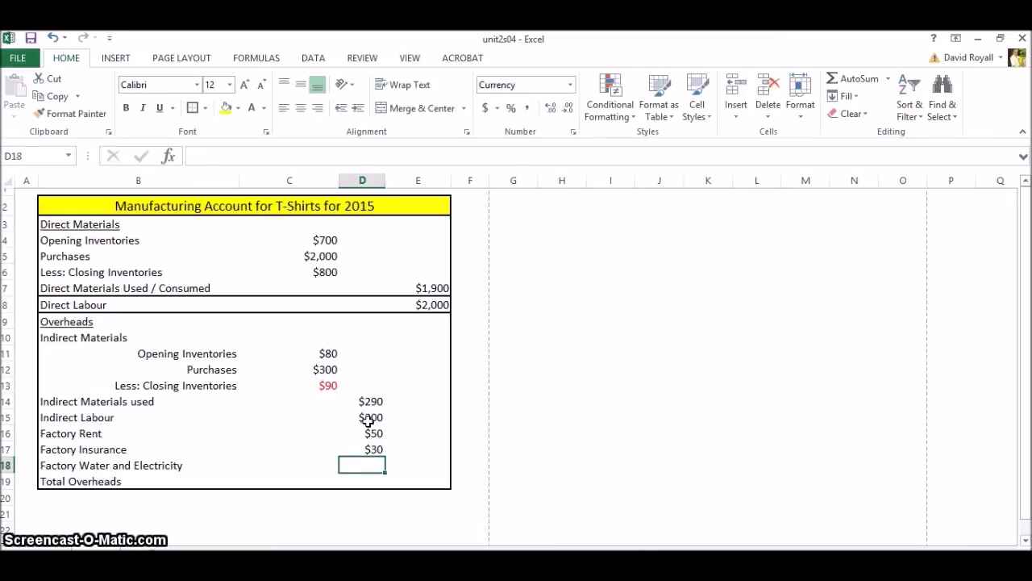
{"action": "type", "text": "50"}
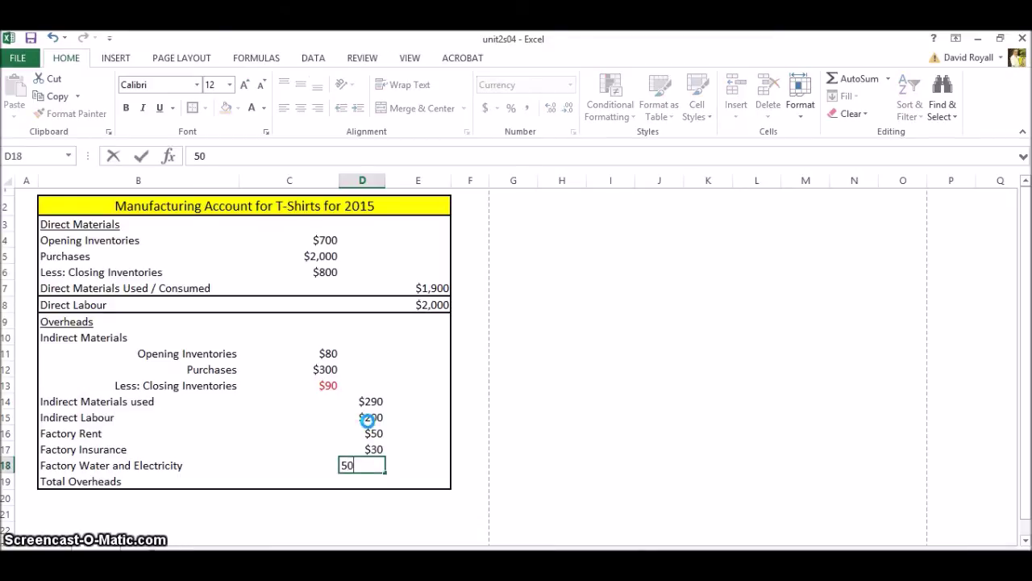
{"action": "key", "text": "Return"}
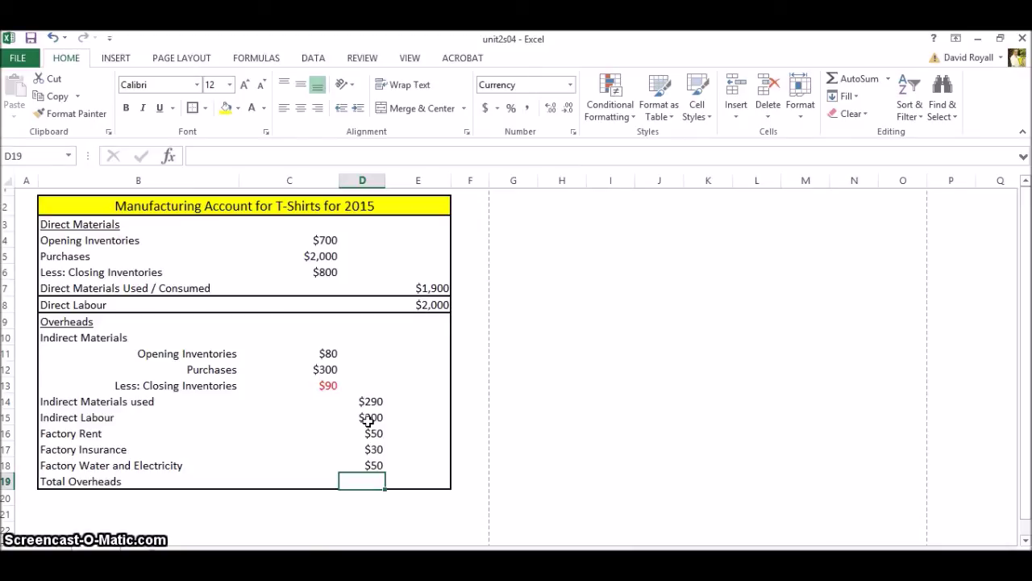
{"action": "key", "text": "Right"}
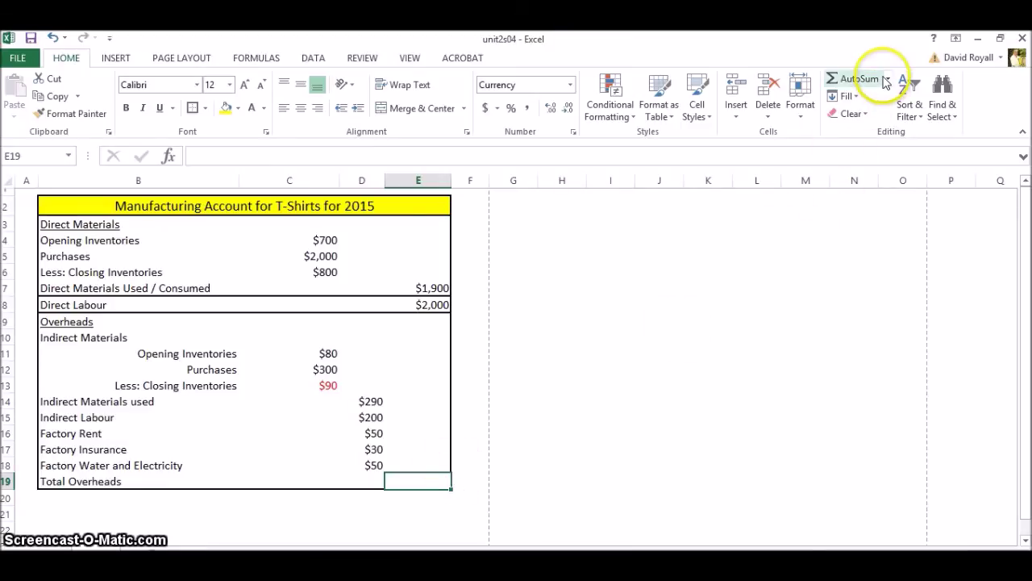
{"action": "left_click", "coordinate": [879, 78]}
{"action": "left_click", "coordinate": [887, 79]}
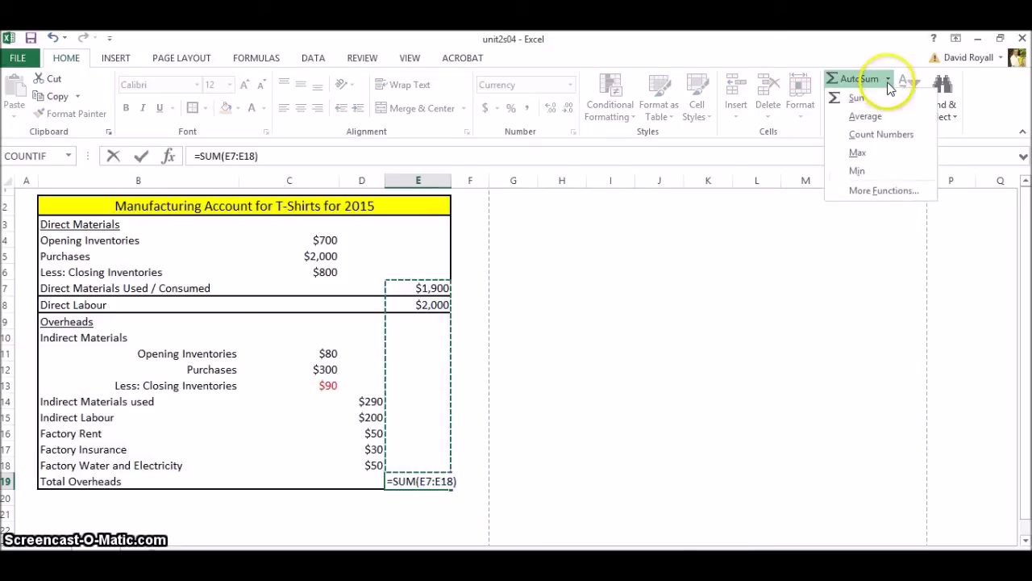
{"action": "left_click", "coordinate": [858, 97]}
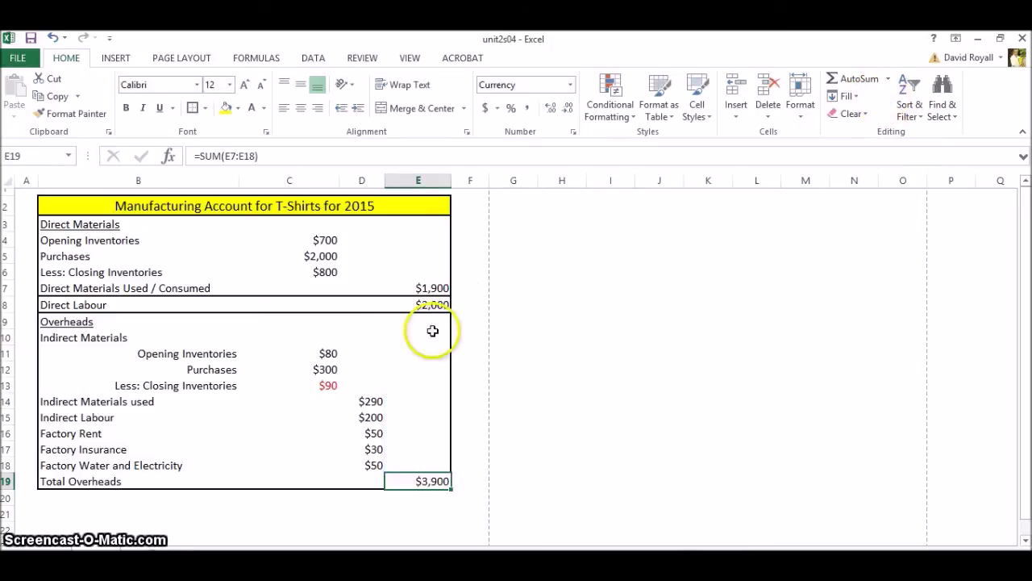
{"action": "left_click_drag", "start_coordinate": [368, 398], "coordinate": [366, 465]}
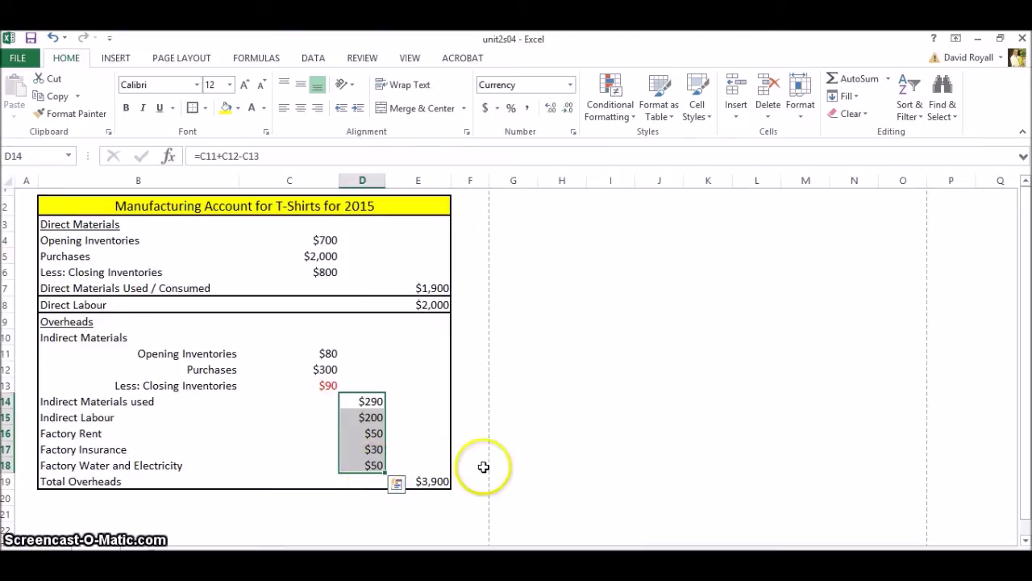
{"action": "left_click", "coordinate": [433, 482]}
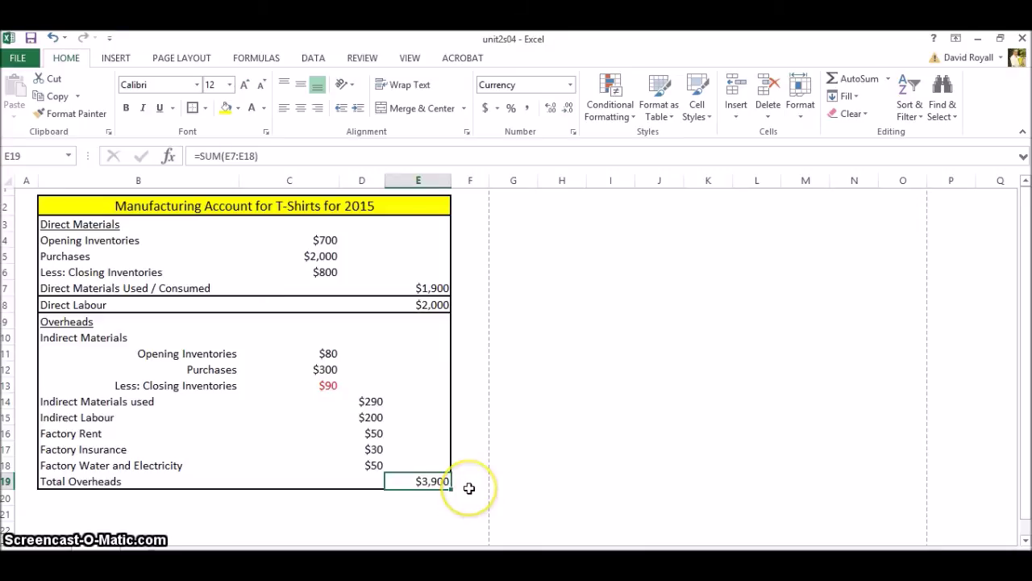
{"action": "key", "text": "Delete"}
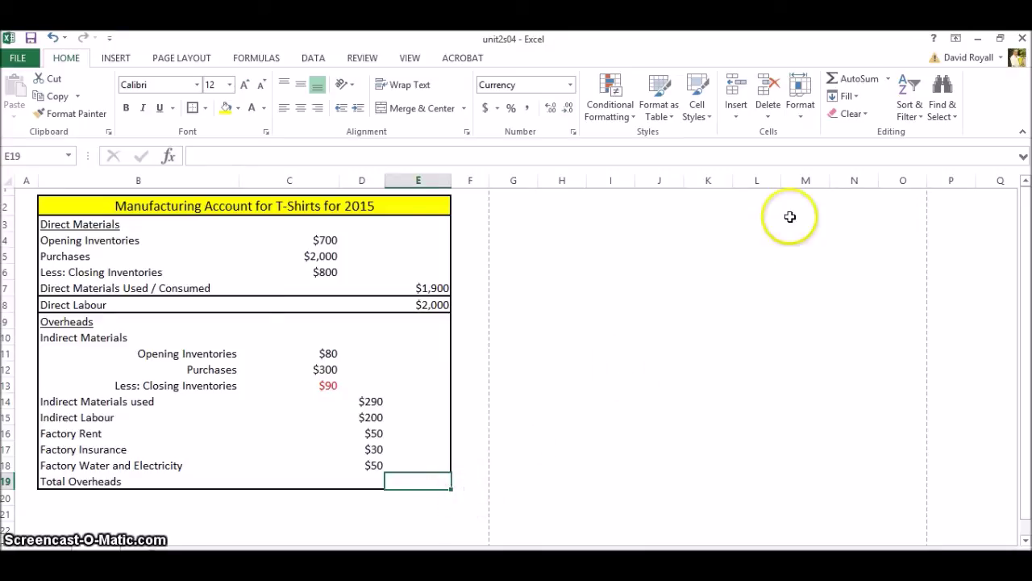
Calculate Total Overheads in E19 with the AutoSum formula =SUM(D14:D18)
{"action": "left_click", "coordinate": [890, 79]}
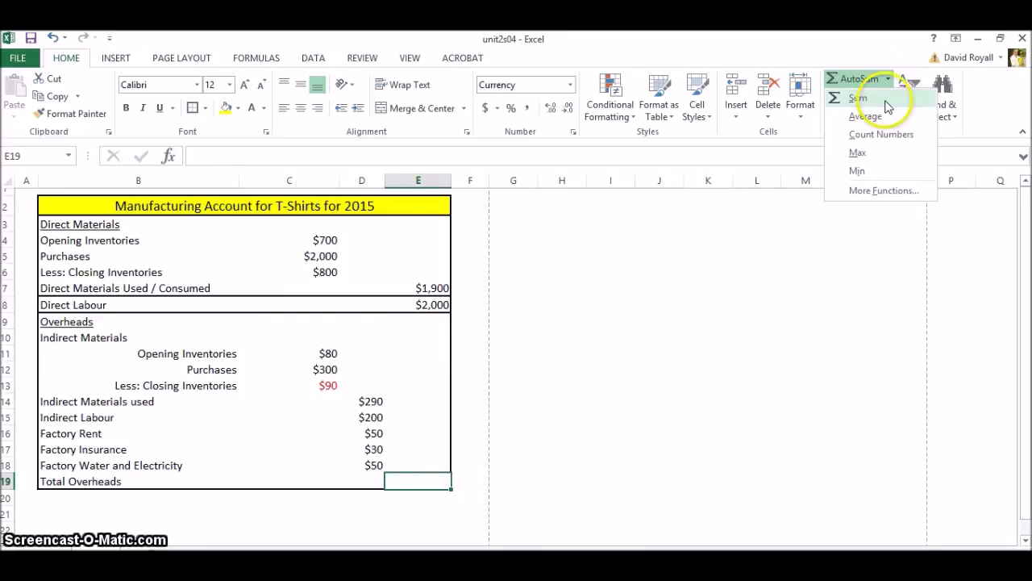
{"action": "left_click", "coordinate": [871, 98]}
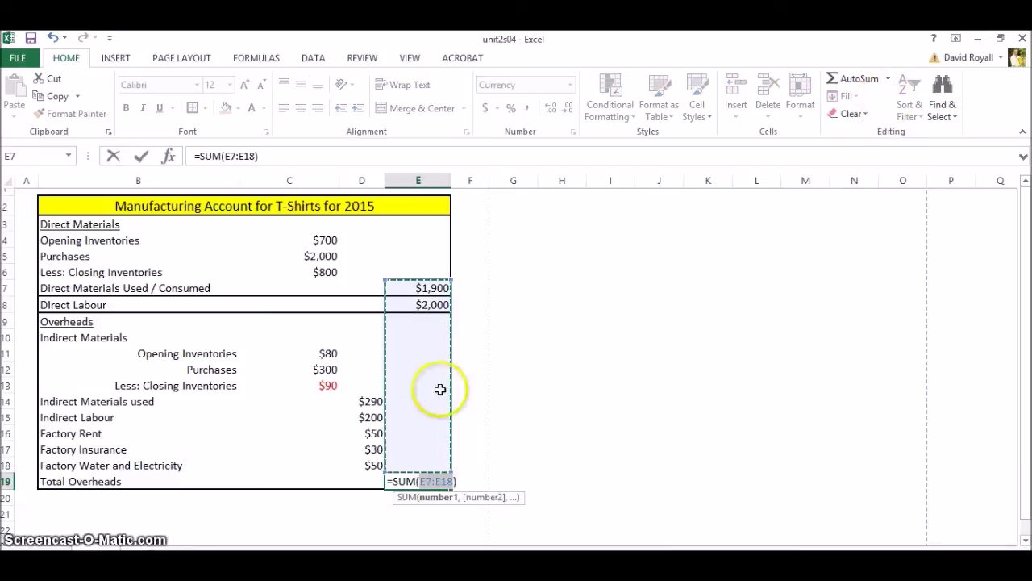
{"action": "left_click_drag", "start_coordinate": [369, 399], "coordinate": [371, 462]}
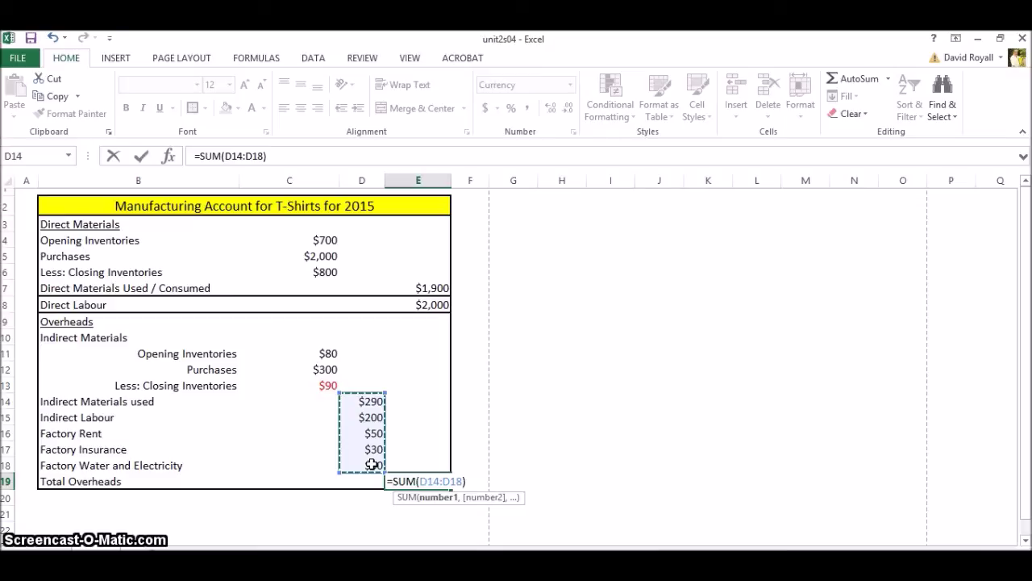
{"action": "key", "text": "Return"}
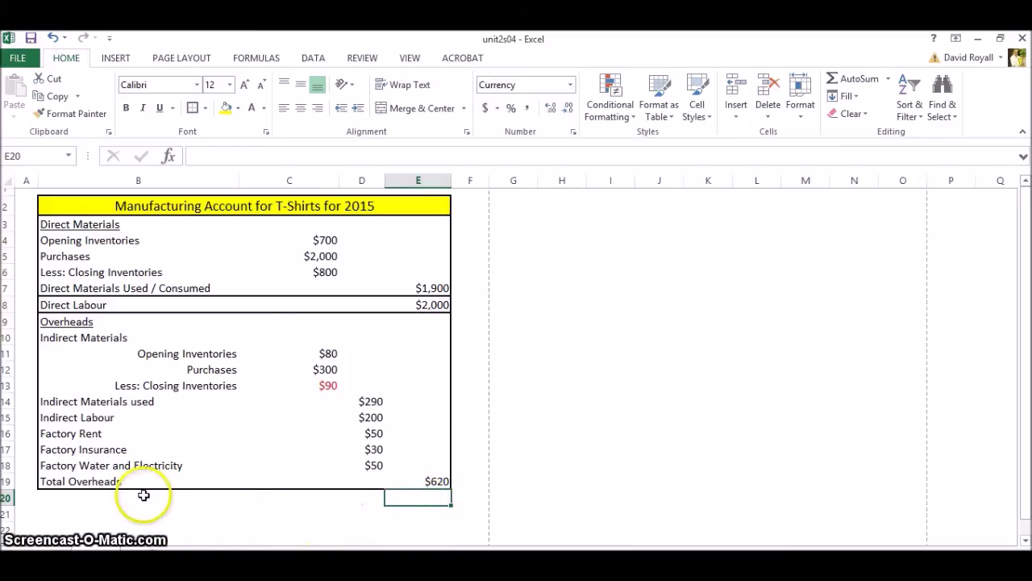
Make the Total Overheads row B19:E19 and the Direct Materials Used and Direct Labour rows B7:E8 bold
{"action": "left_click", "coordinate": [180, 479]}
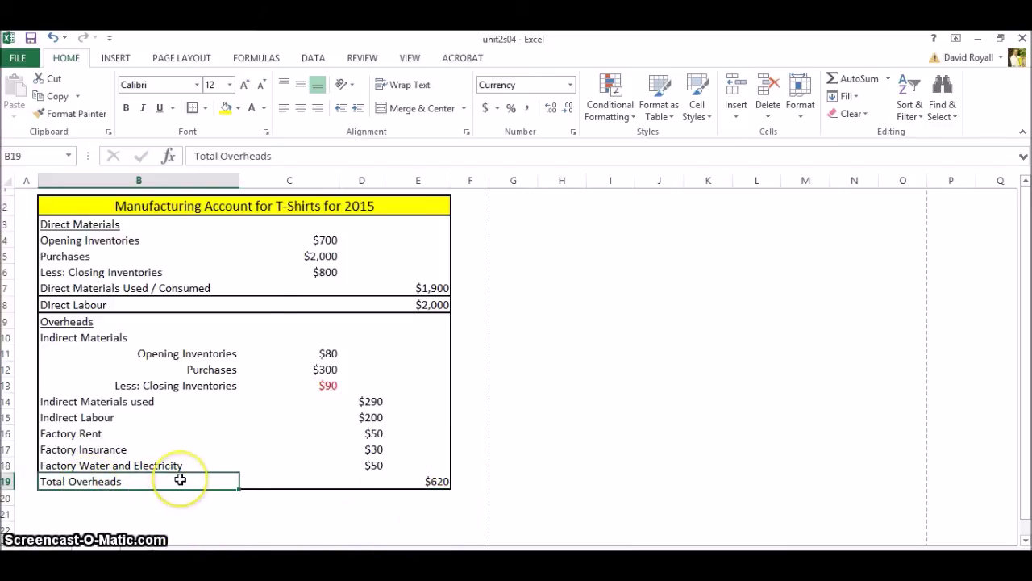
{"action": "left_click_drag", "start_coordinate": [110, 479], "coordinate": [438, 474]}
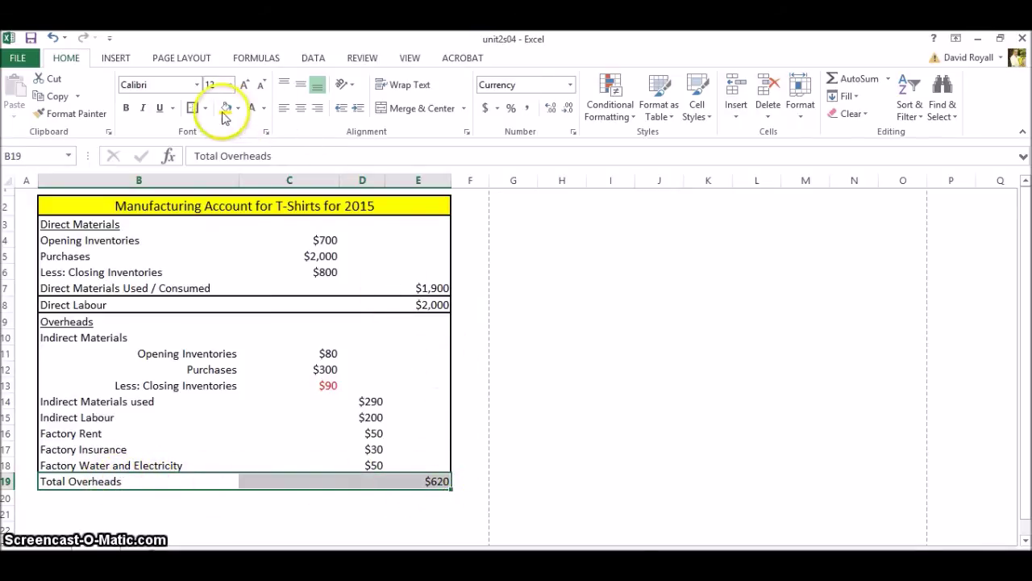
{"action": "left_click", "coordinate": [125, 107]}
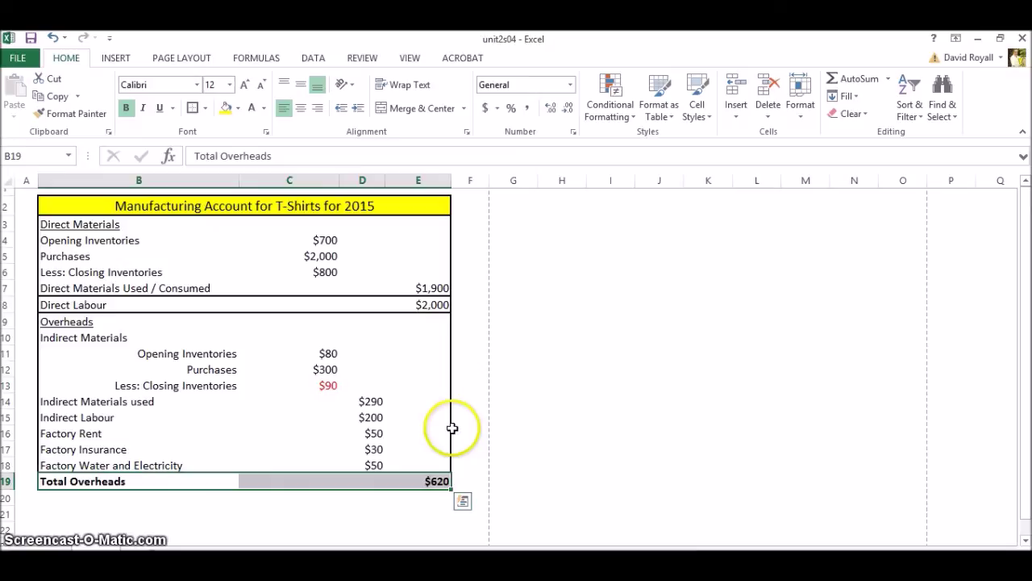
{"action": "left_click_drag", "start_coordinate": [432, 289], "coordinate": [116, 303]}
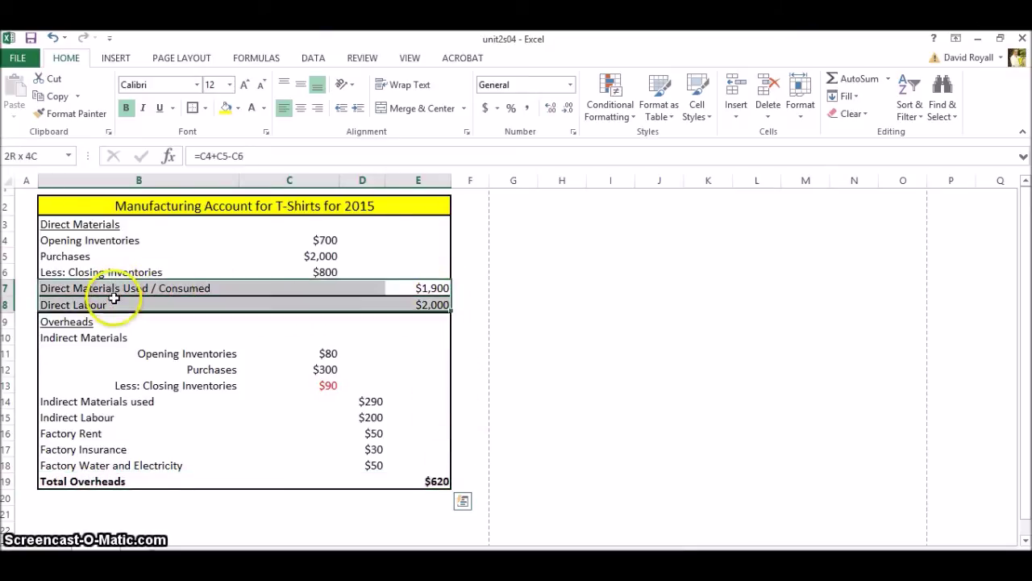
{"action": "left_click", "coordinate": [126, 110]}
{"action": "left_click", "coordinate": [610, 342]}
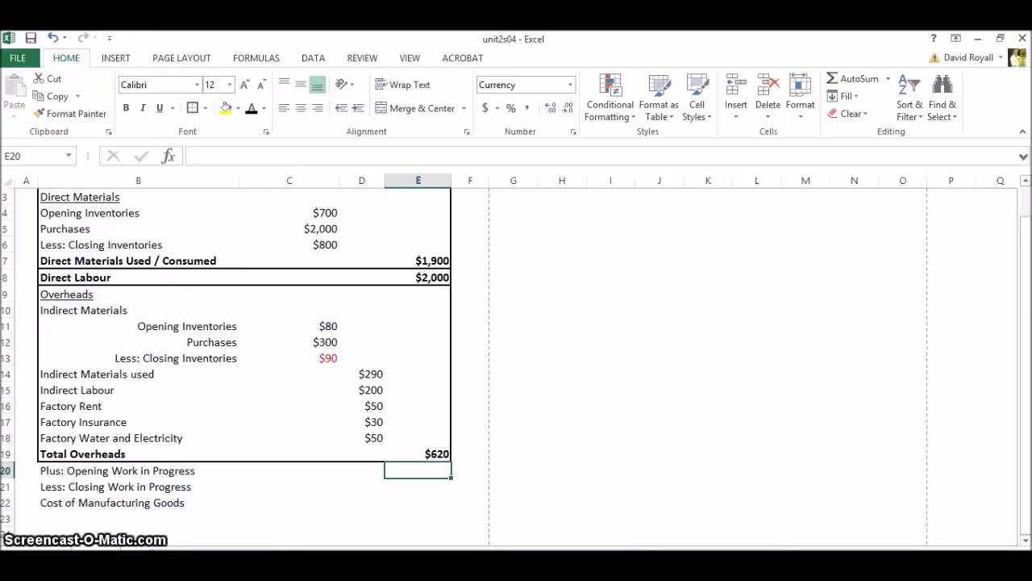
Enter 70 for Opening Work in Progress in E20 and 100 for Closing Work in Progress in E21
{"action": "type", "text": "70"}
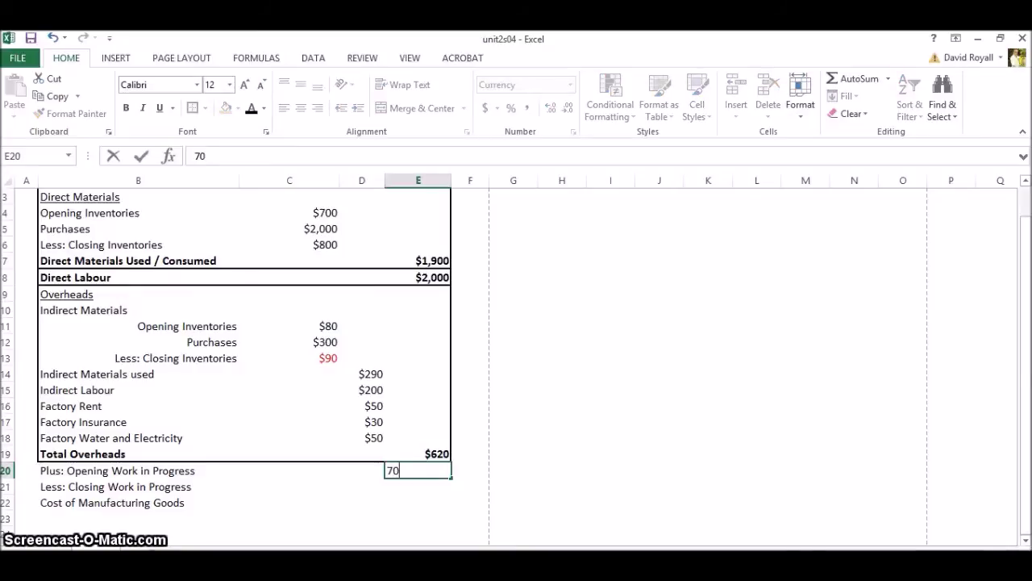
{"action": "key", "text": "Return"}
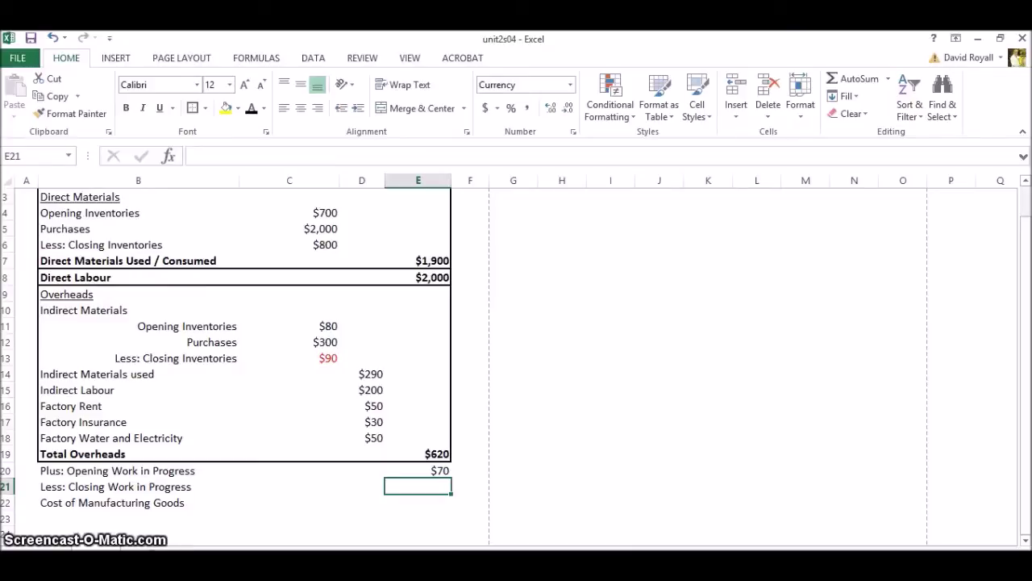
{"action": "type", "text": "10"}
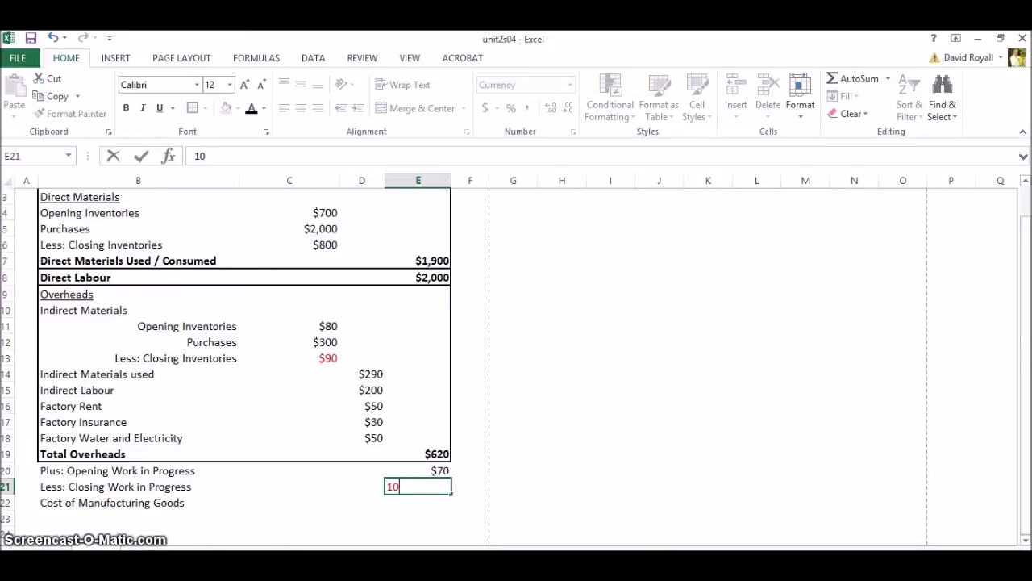
{"action": "type", "text": "0"}
{"action": "key", "text": "Return"}
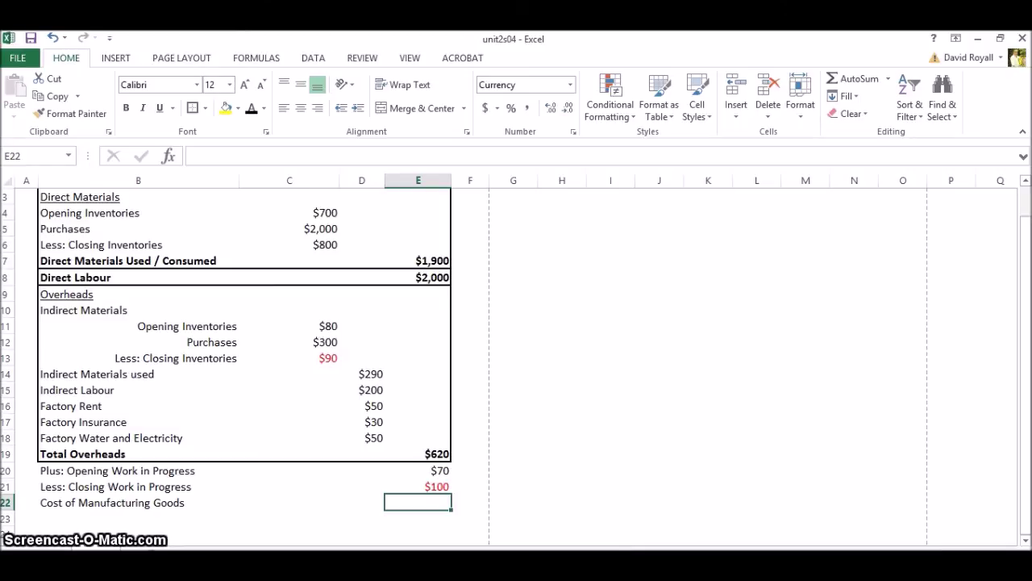
Calculate the Cost of Manufacturing Goods in E22 with the formula =E7+E8+E19+E20-E21
{"action": "type", "text": "="}
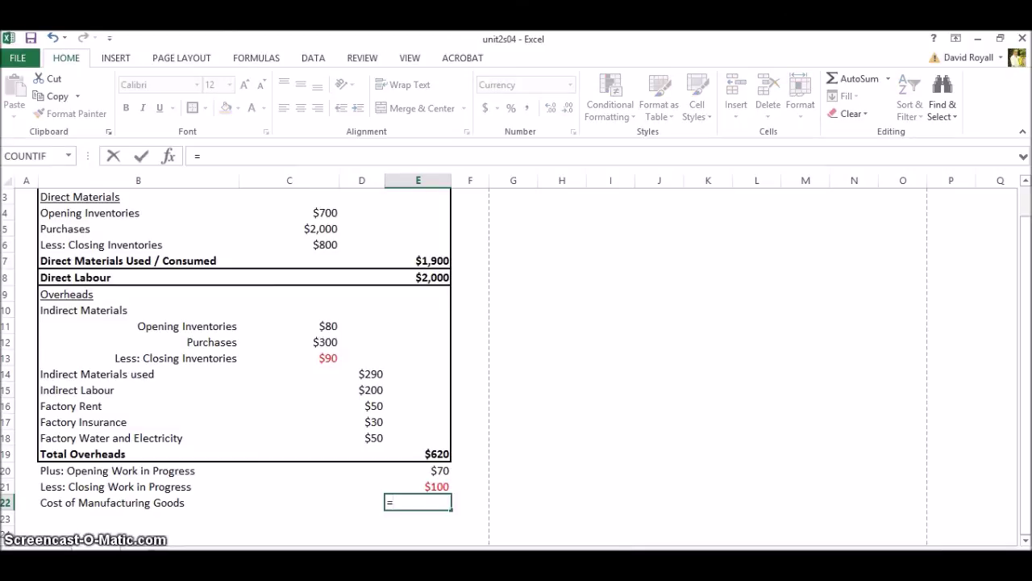
{"action": "left_click", "coordinate": [438, 260]}
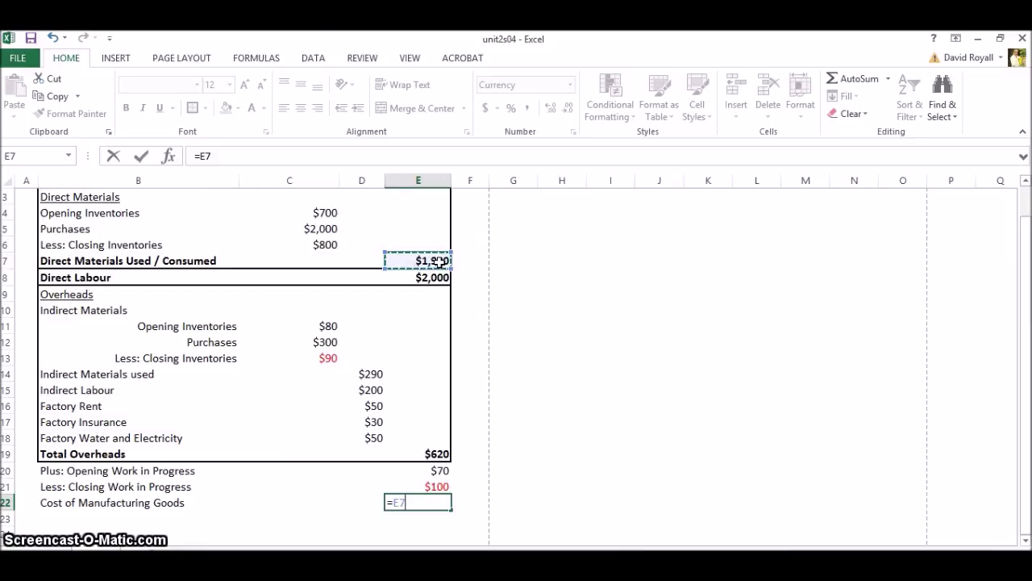
{"action": "type", "text": "+"}
{"action": "left_click", "coordinate": [437, 277]}
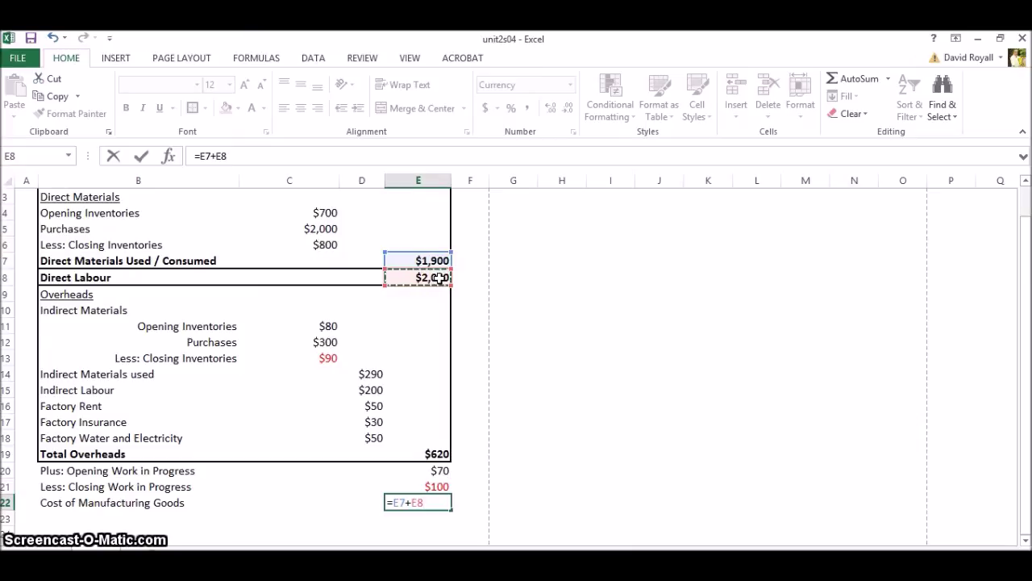
{"action": "type", "text": "+"}
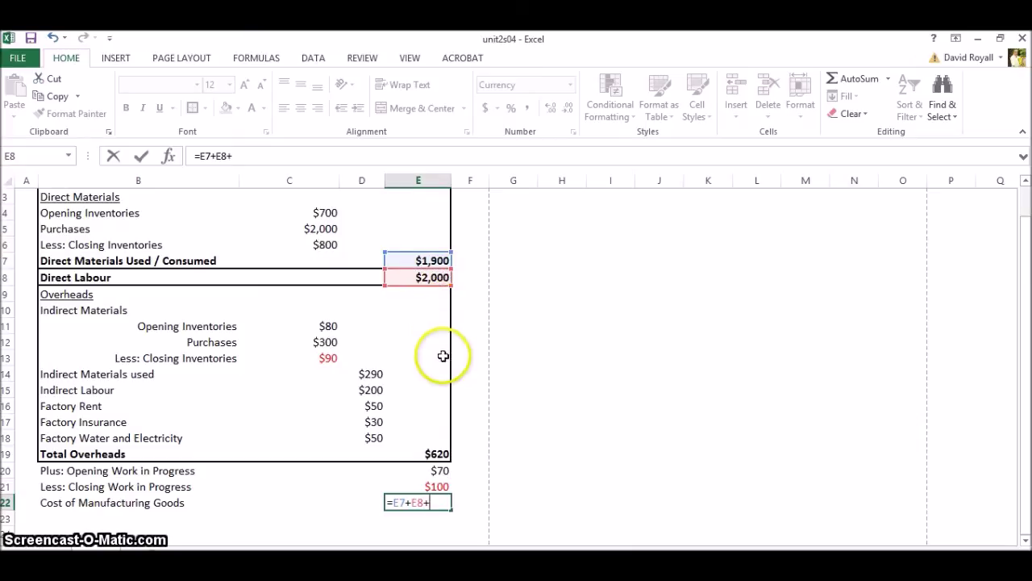
{"action": "left_click", "coordinate": [435, 454]}
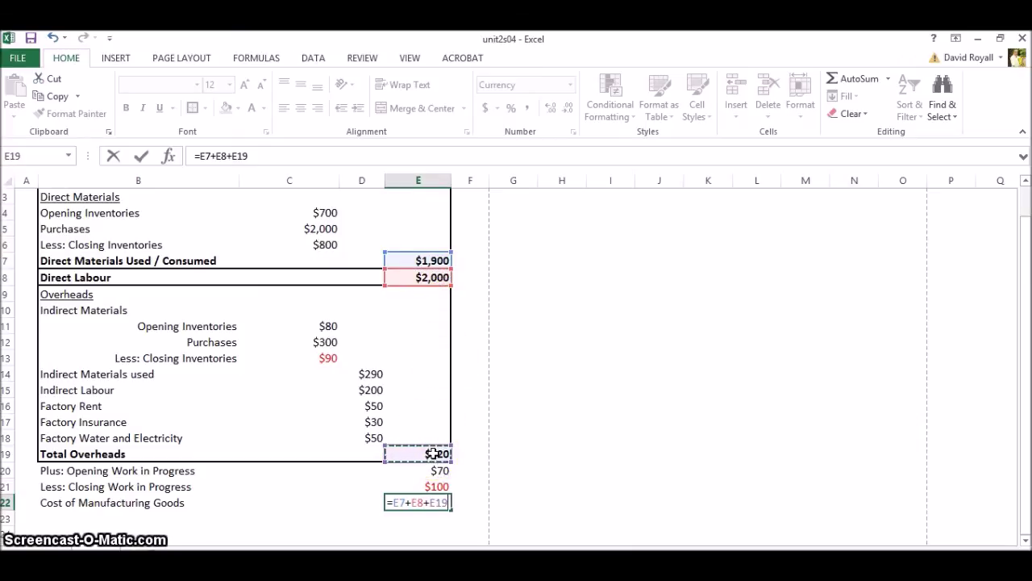
{"action": "type", "text": "+"}
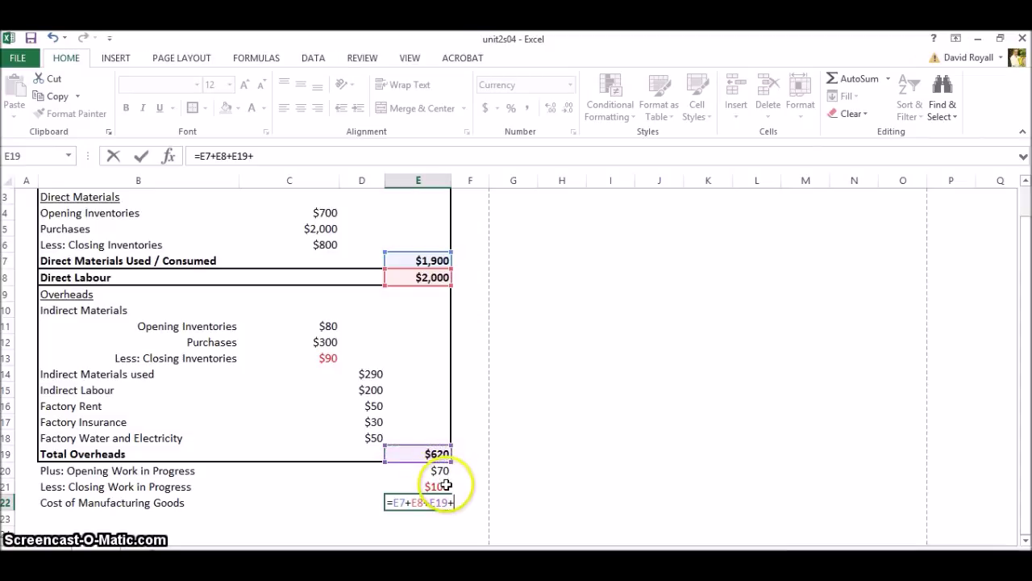
{"action": "left_click", "coordinate": [444, 472]}
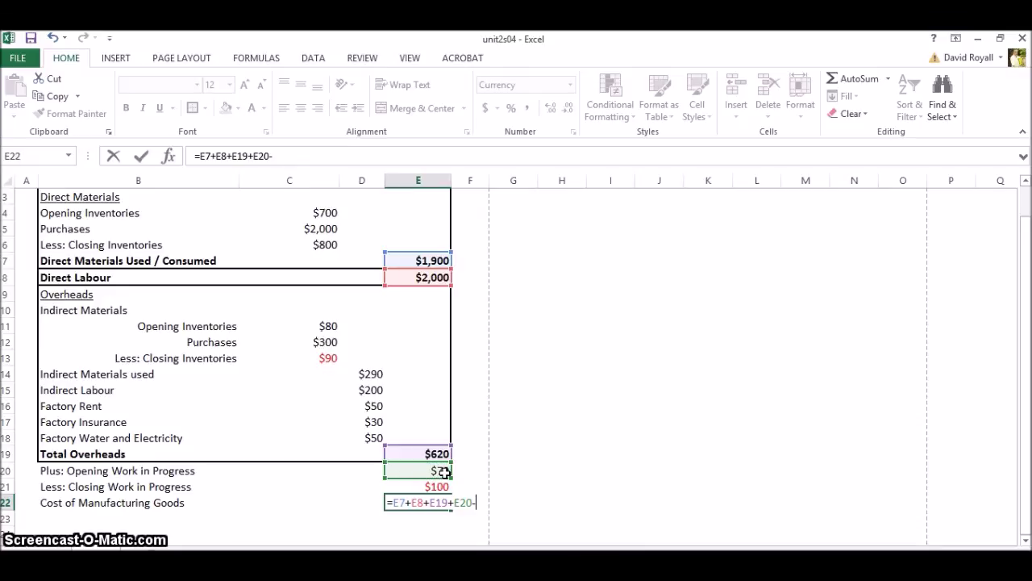
{"action": "left_click", "coordinate": [446, 484]}
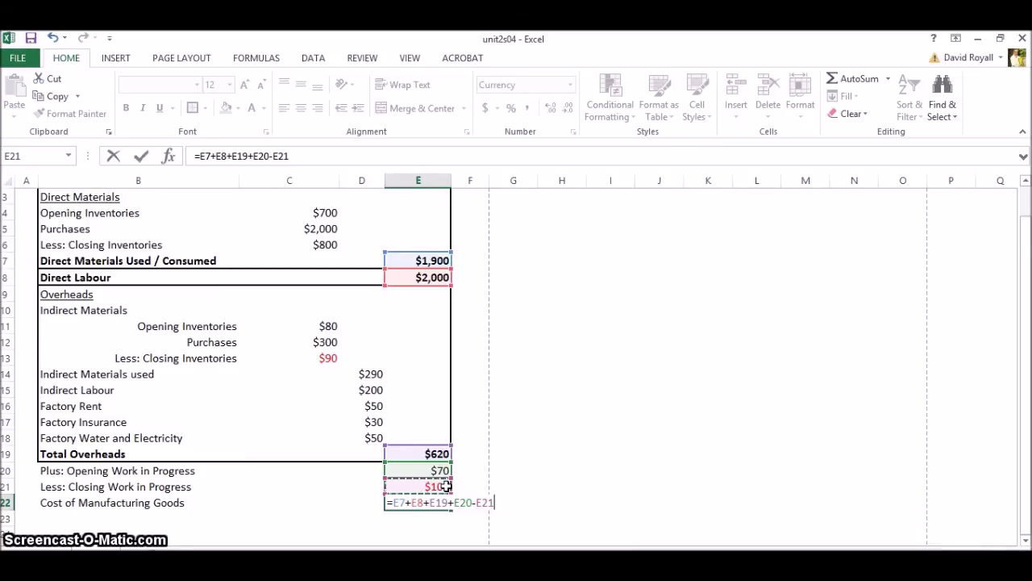
{"action": "key", "text": "Return"}
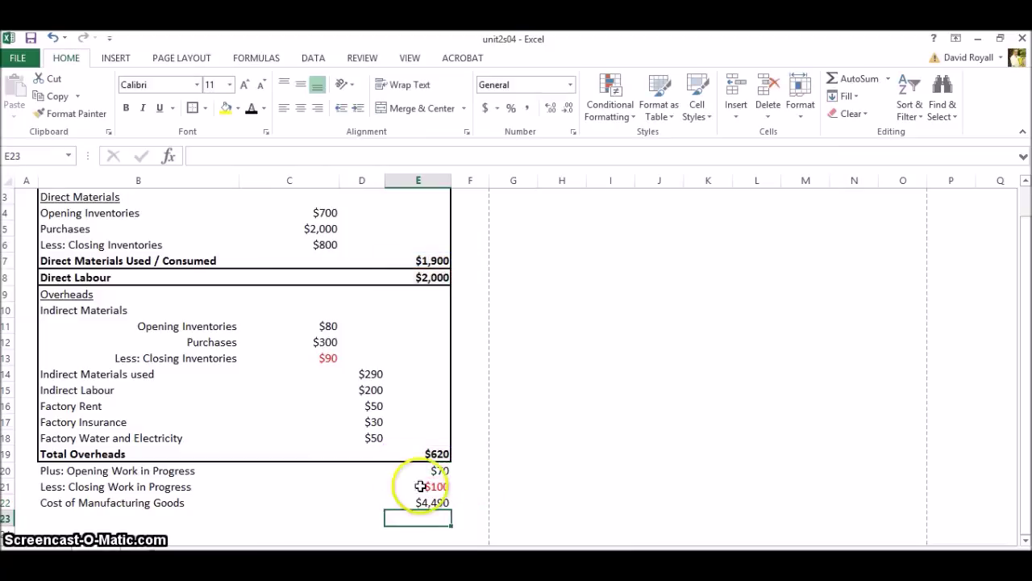
Outline the block B20:E22 with a thick box border and make the amounts in E20:E22 bold
{"action": "left_click_drag", "start_coordinate": [78, 473], "coordinate": [431, 462]}
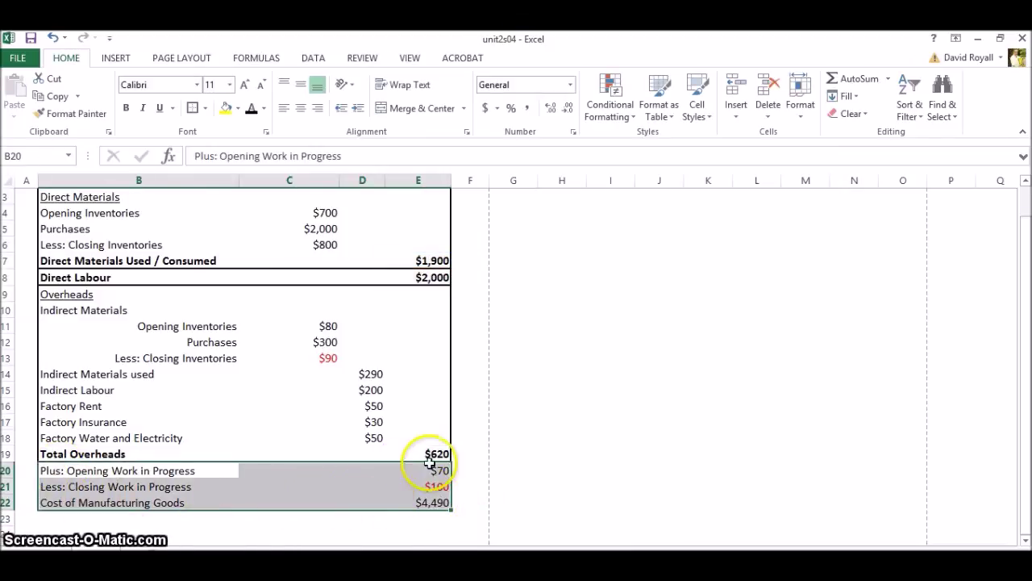
{"action": "left_click", "coordinate": [194, 108]}
{"action": "left_click_drag", "start_coordinate": [440, 467], "coordinate": [432, 498]}
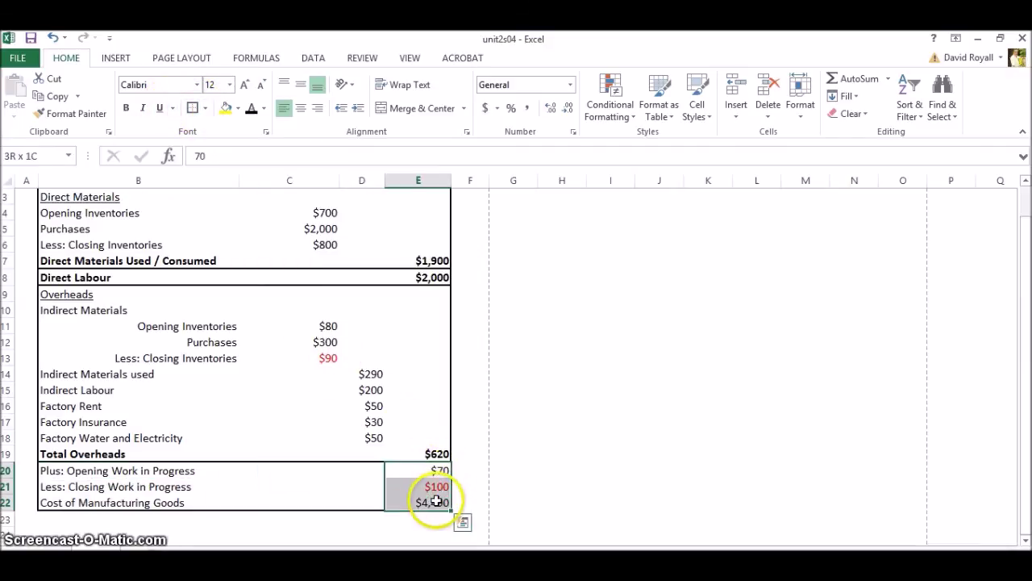
{"action": "left_click", "coordinate": [125, 108]}
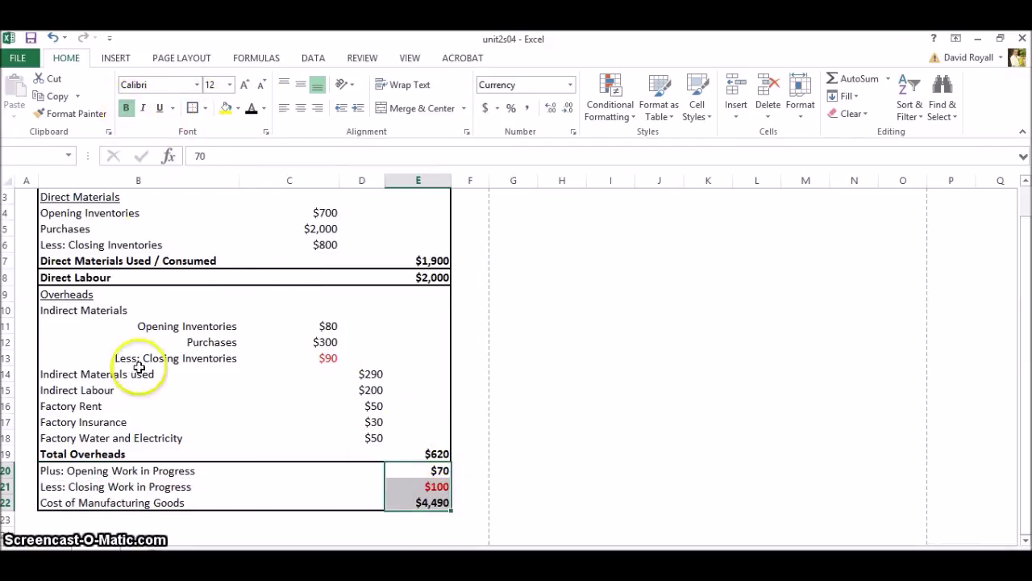
Give the Cost of Manufacturing Goods row B22:E22 a thick box border and a light blue fill
{"action": "left_click_drag", "start_coordinate": [49, 504], "coordinate": [430, 507]}
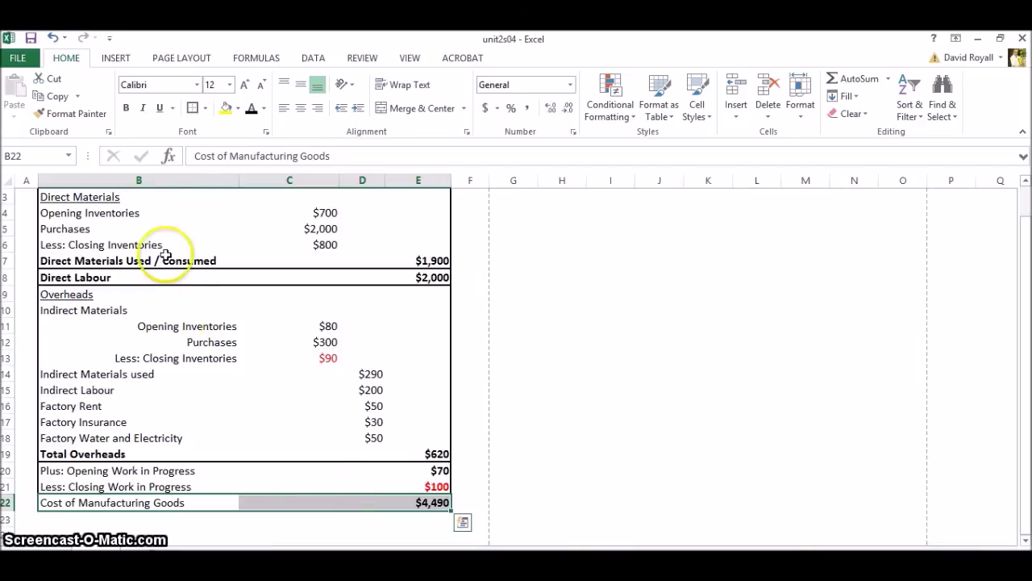
{"action": "left_click", "coordinate": [192, 113]}
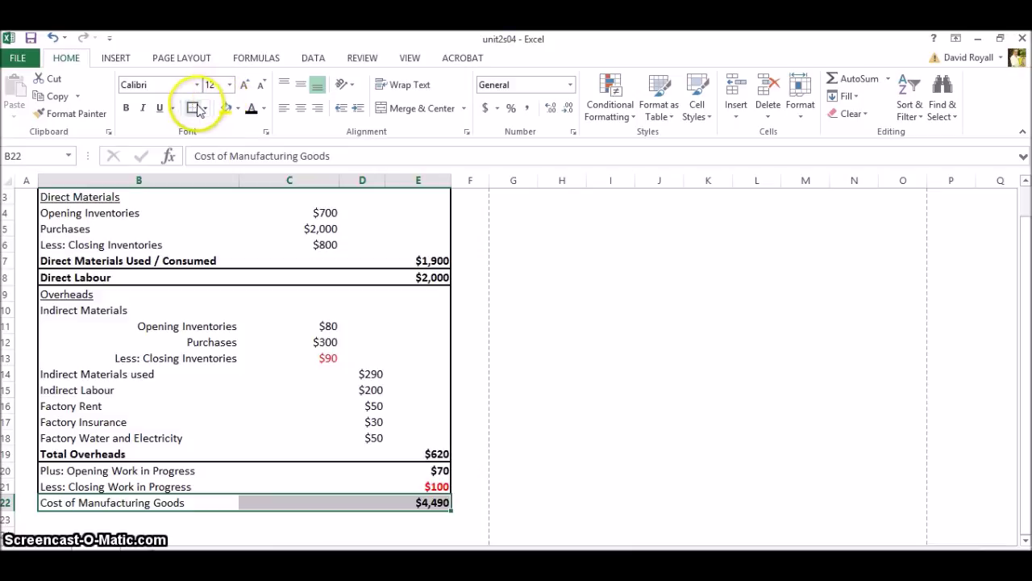
{"action": "left_click", "coordinate": [193, 108]}
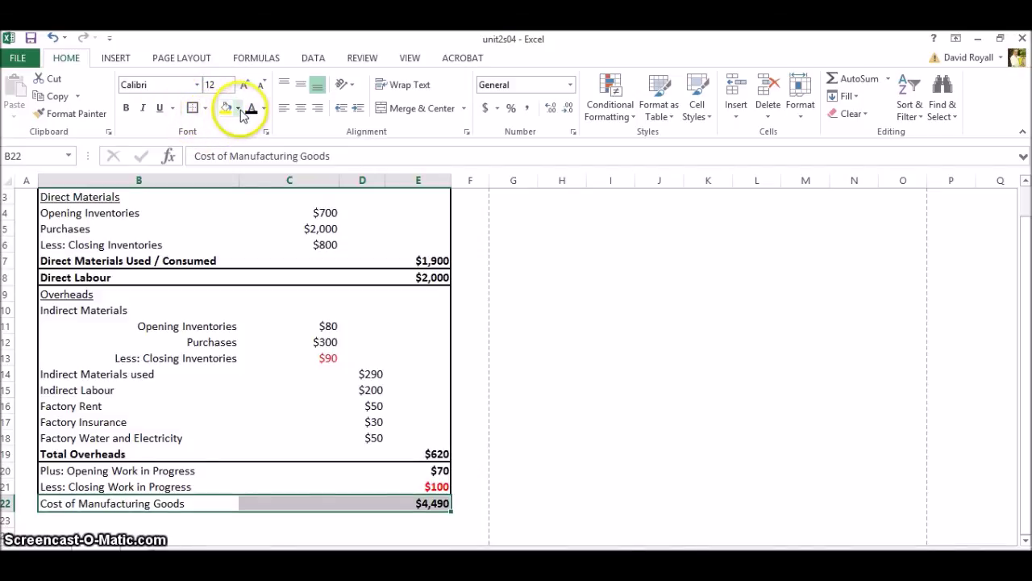
{"action": "left_click", "coordinate": [238, 108]}
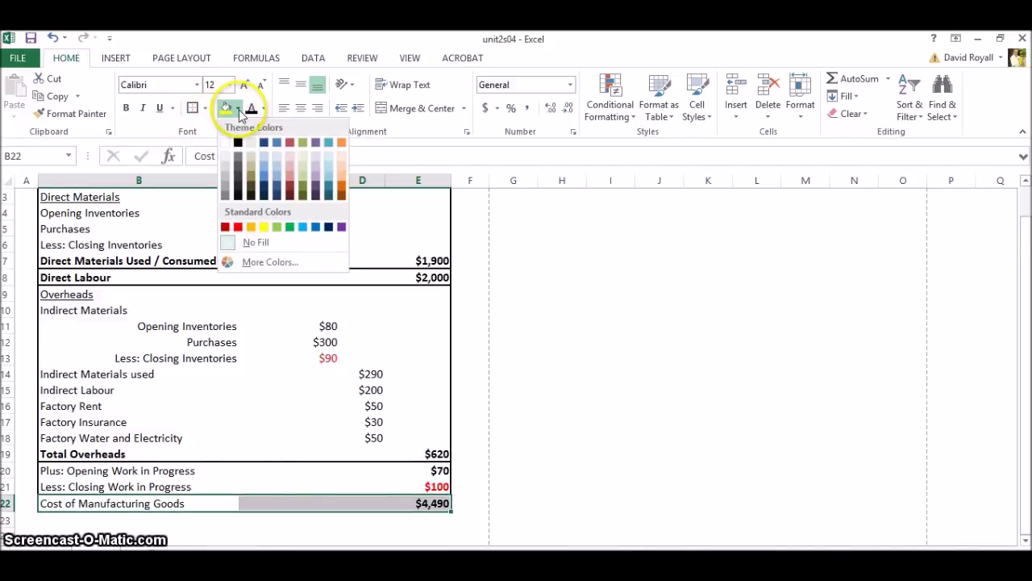
{"action": "left_click", "coordinate": [327, 152]}
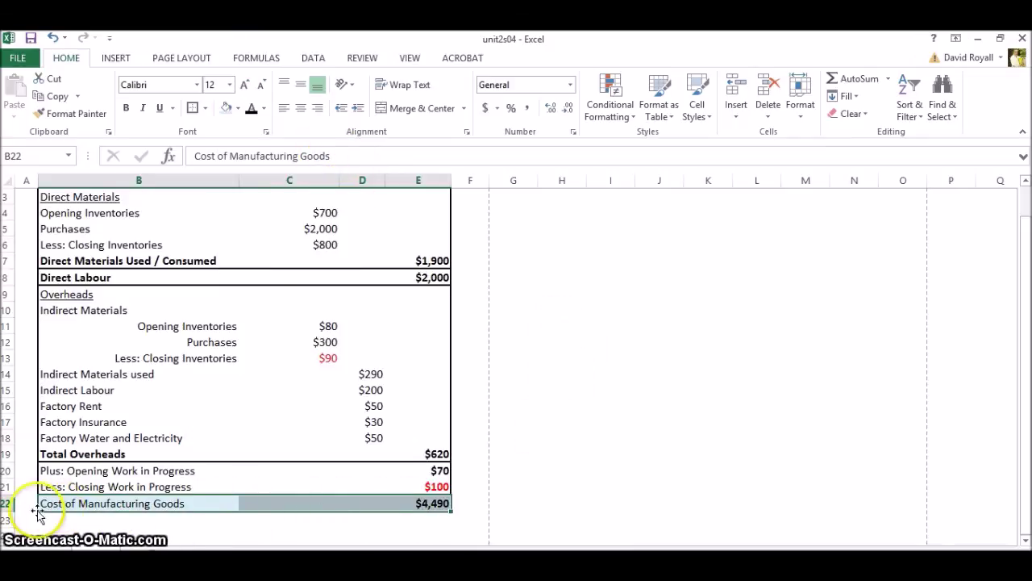
Increase the height of row 22 and centre the contents of B22:E22 horizontally and vertically
{"action": "left_click_drag", "start_coordinate": [7, 510], "coordinate": [7, 517]}
{"action": "left_click", "coordinate": [199, 536]}
{"action": "left_click_drag", "start_coordinate": [192, 508], "coordinate": [426, 510]}
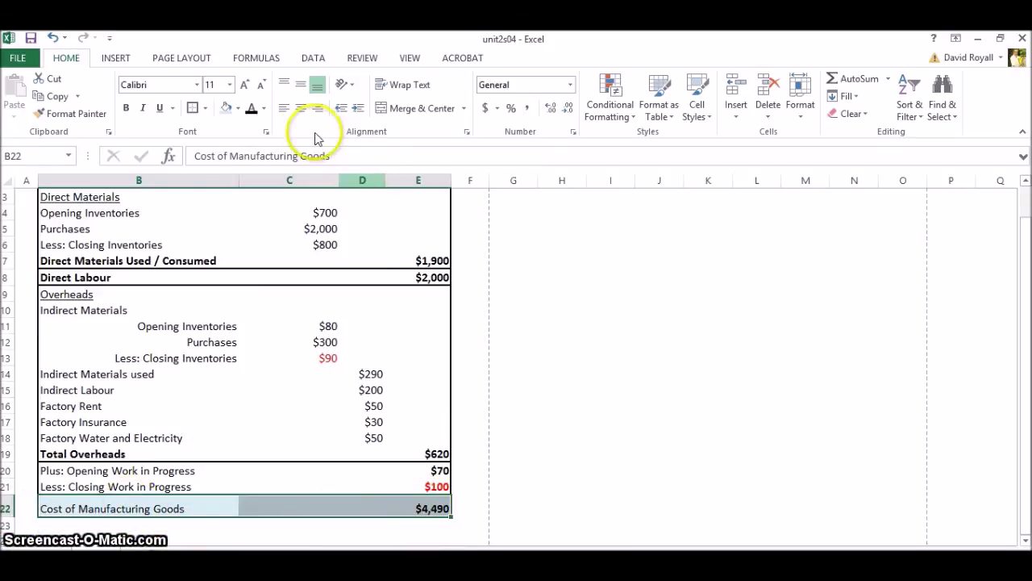
{"action": "left_click", "coordinate": [300, 107]}
{"action": "left_click", "coordinate": [300, 86]}
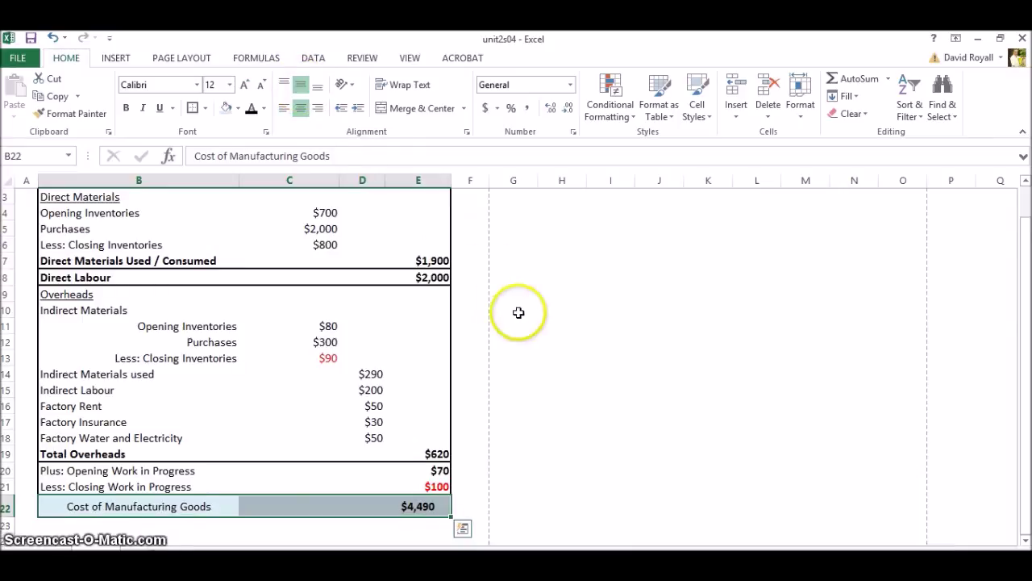
Right-align the Cost of Manufacturing Goods amount in E22
{"action": "left_click", "coordinate": [433, 504]}
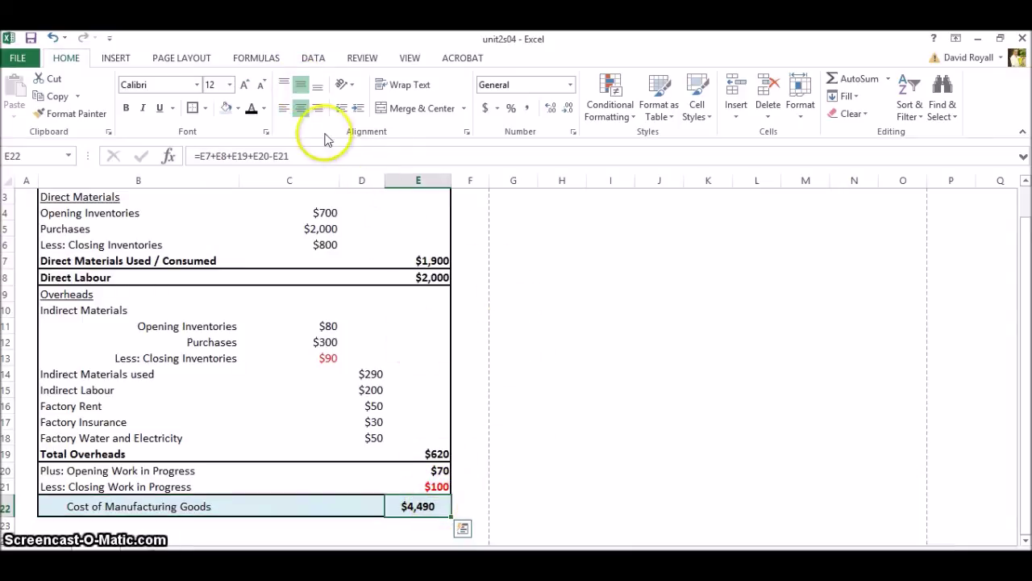
{"action": "left_click", "coordinate": [595, 444]}
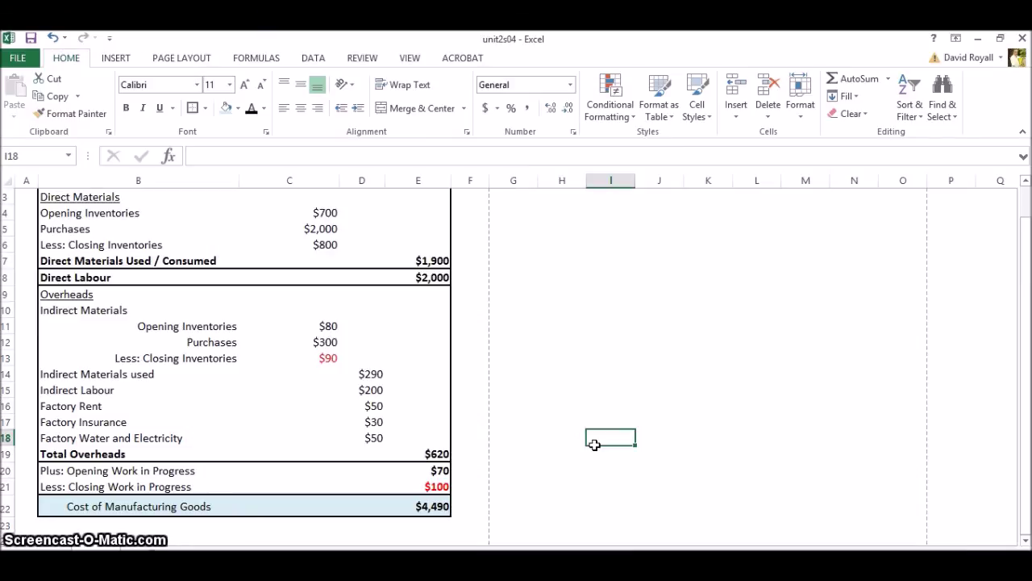
{"action": "left_click", "coordinate": [439, 504]}
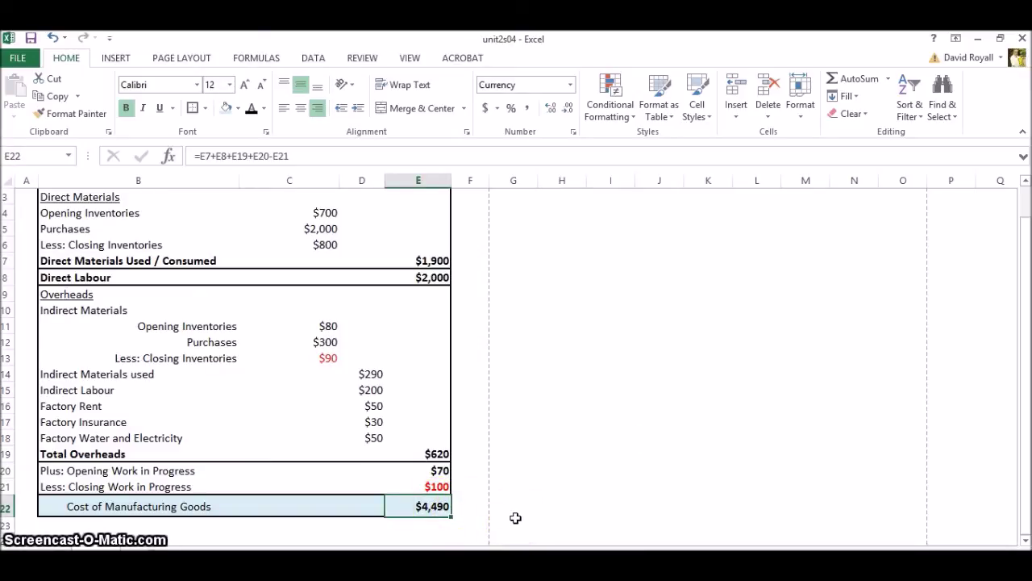
{"action": "left_click", "coordinate": [126, 506]}
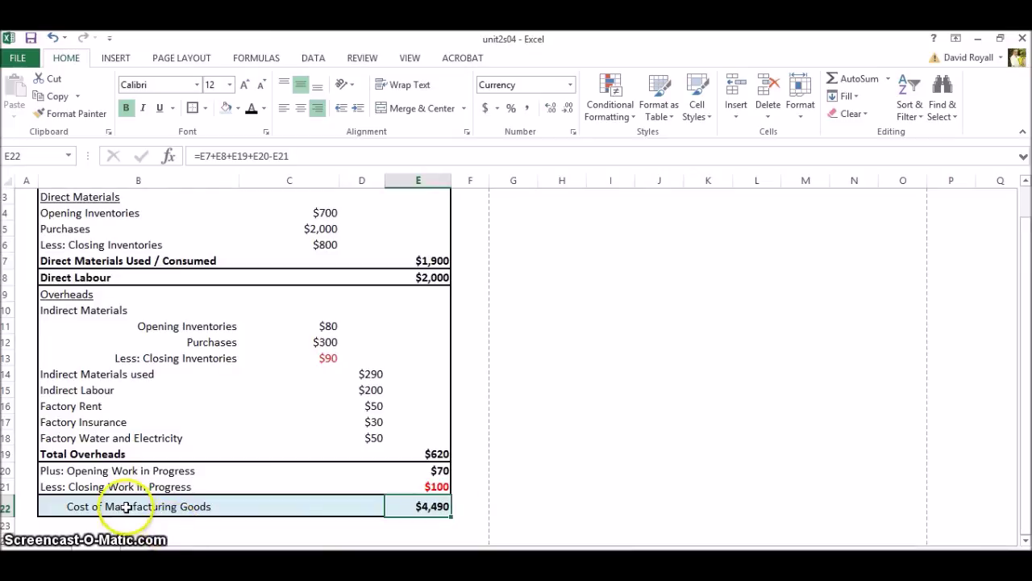
{"action": "left_click", "coordinate": [127, 506]}
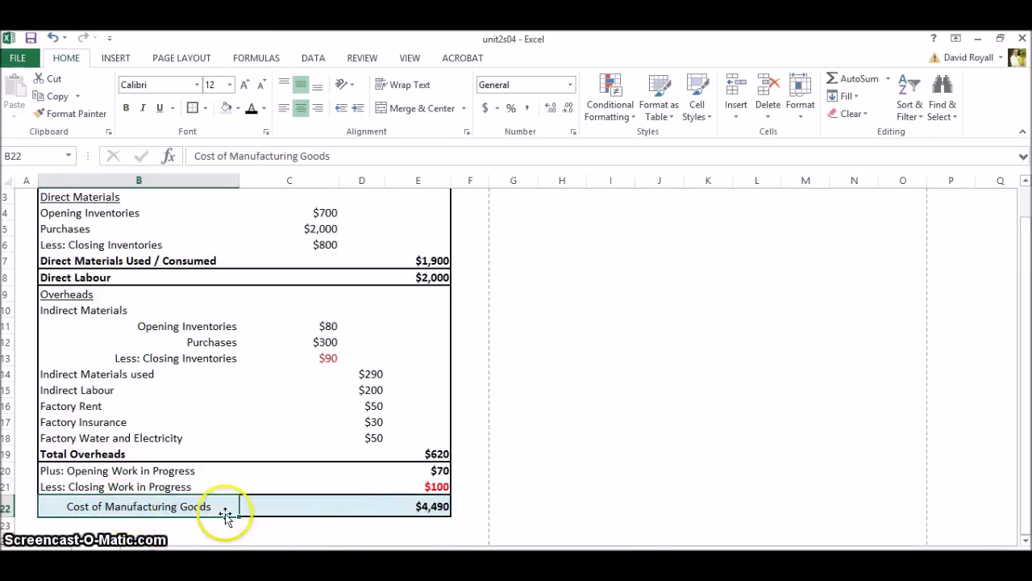